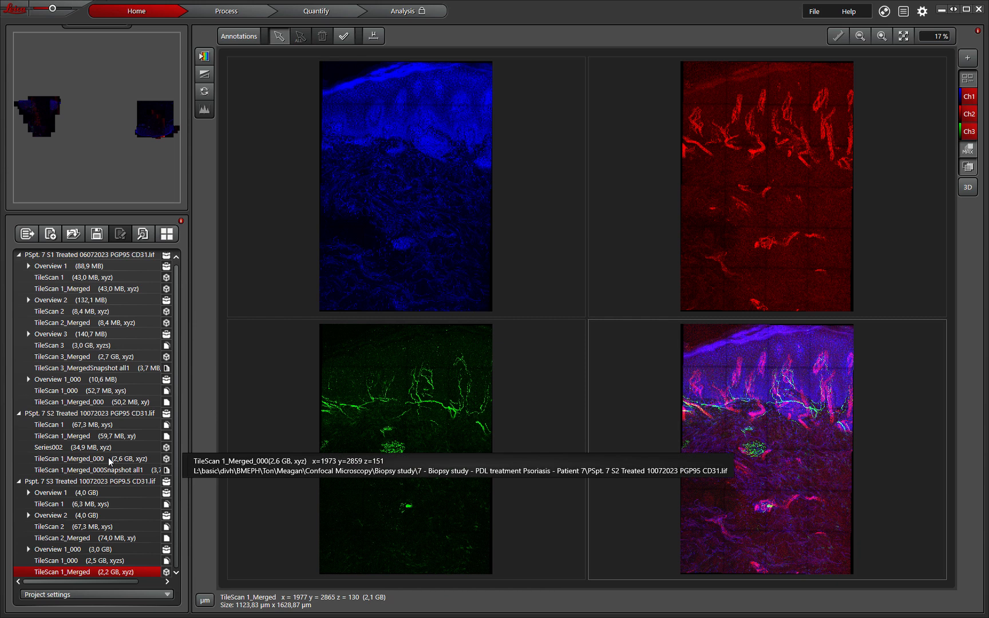
# Step: Collapse the PSpt. 7 S1, S2 and S3 project nodes and bring up the Open project dialog
pyautogui.rightClick(60, 574)
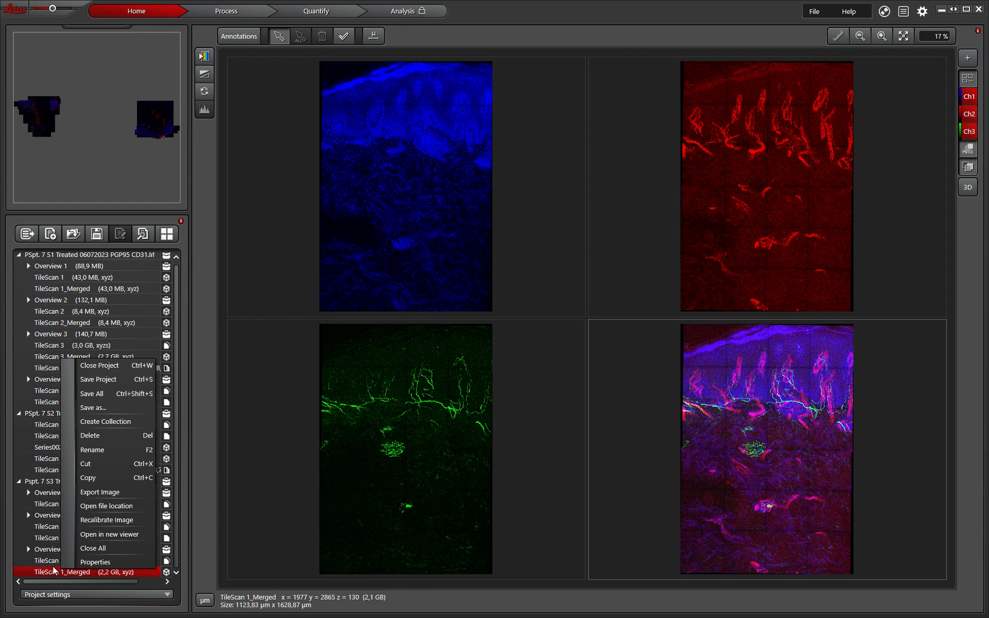
pyautogui.click(21, 483)
pyautogui.click(20, 417)
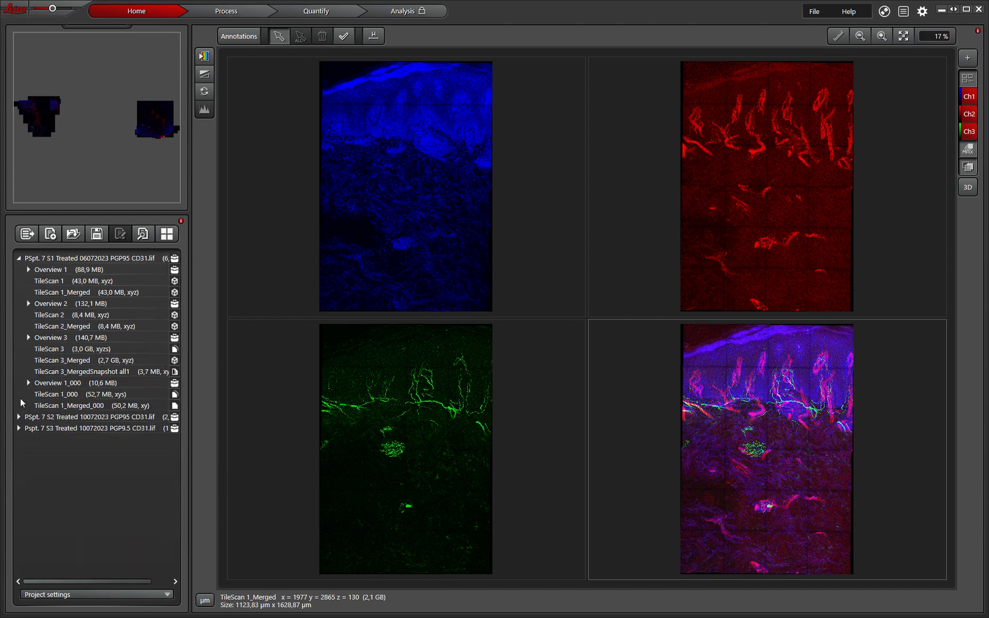
pyautogui.click(19, 259)
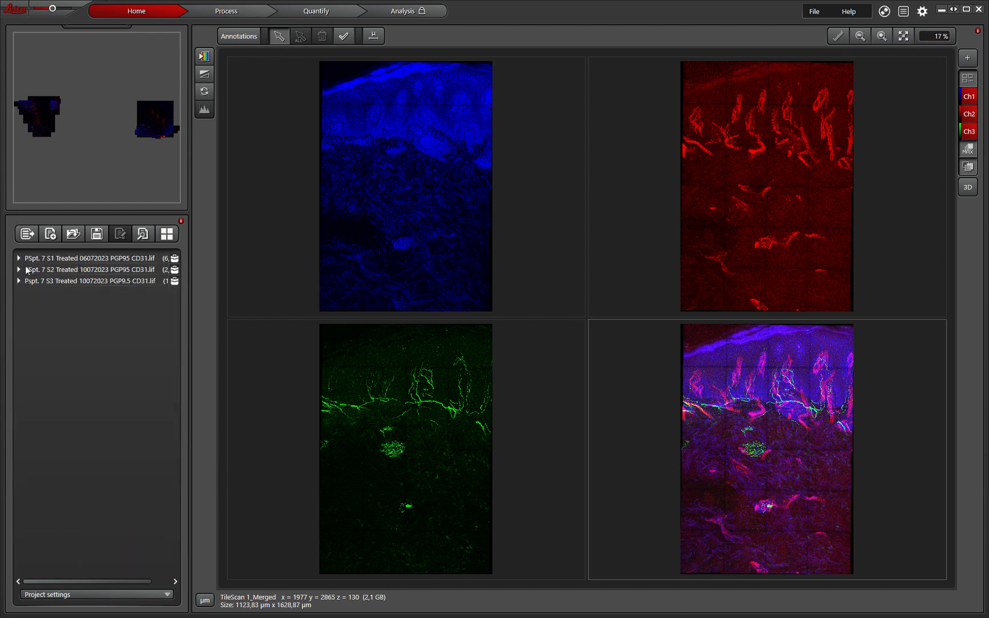
pyautogui.click(73, 234)
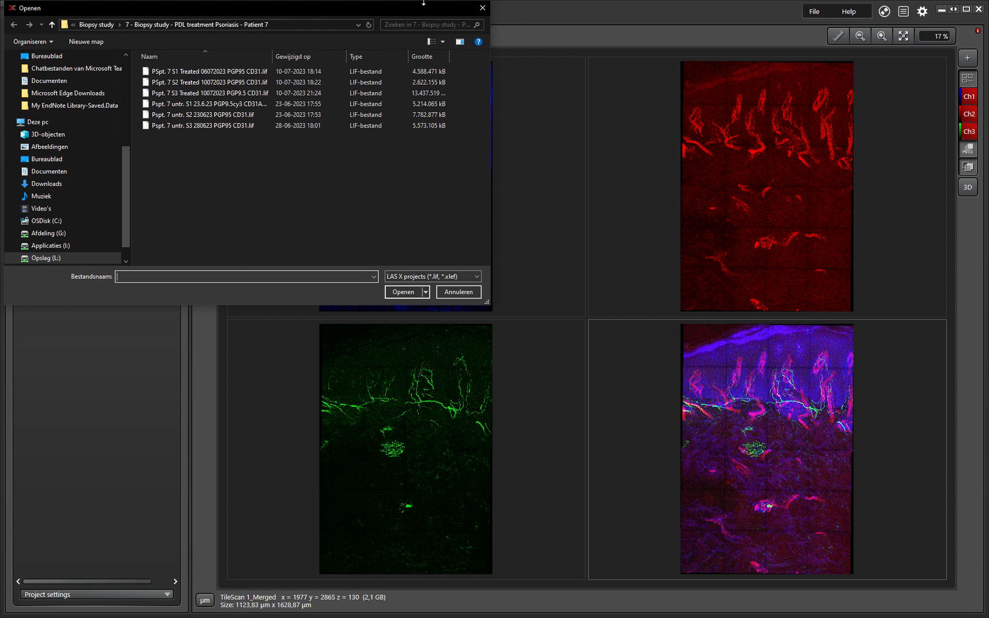
# Step: Cancel the Open dialog, expand PSpt. 7 S3 Treated, and view TileScan 1_Merged as single z-slices
pyautogui.click(486, 8)
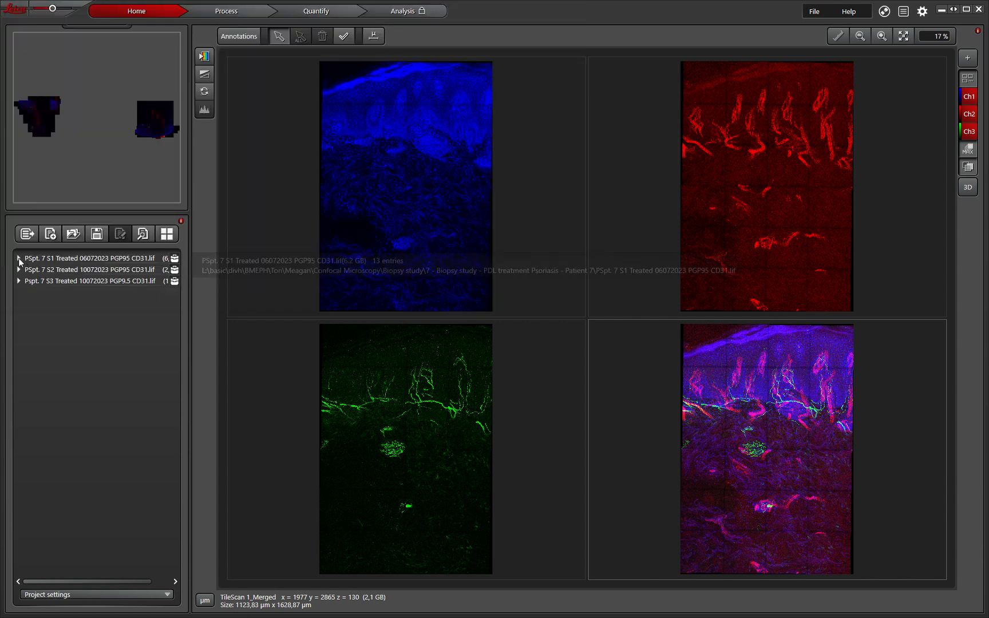
pyautogui.click(18, 281)
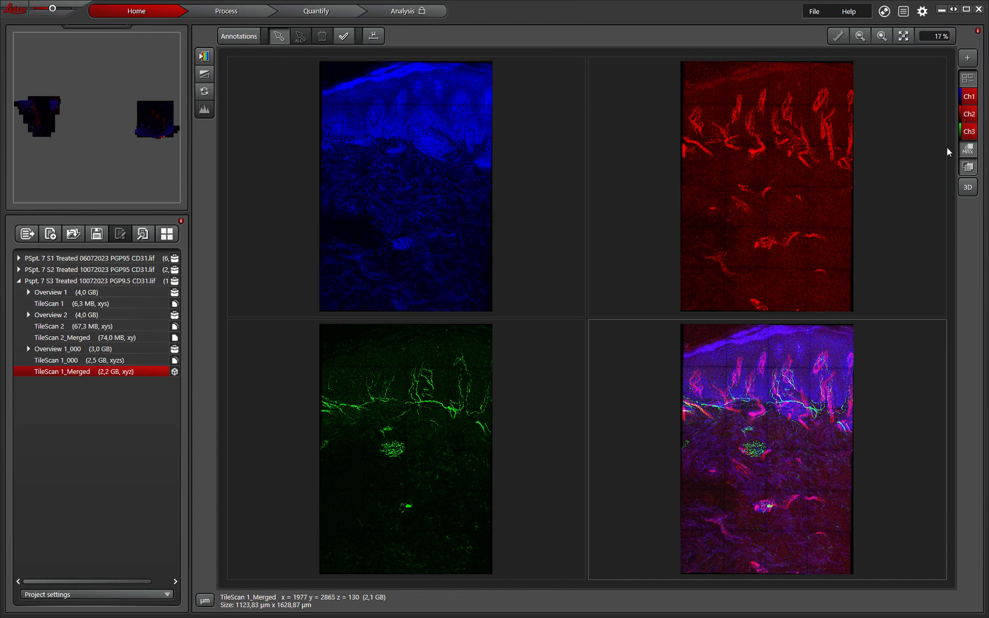
pyautogui.click(967, 149)
pyautogui.moveTo(944, 227); pyautogui.dragTo(939, 598)
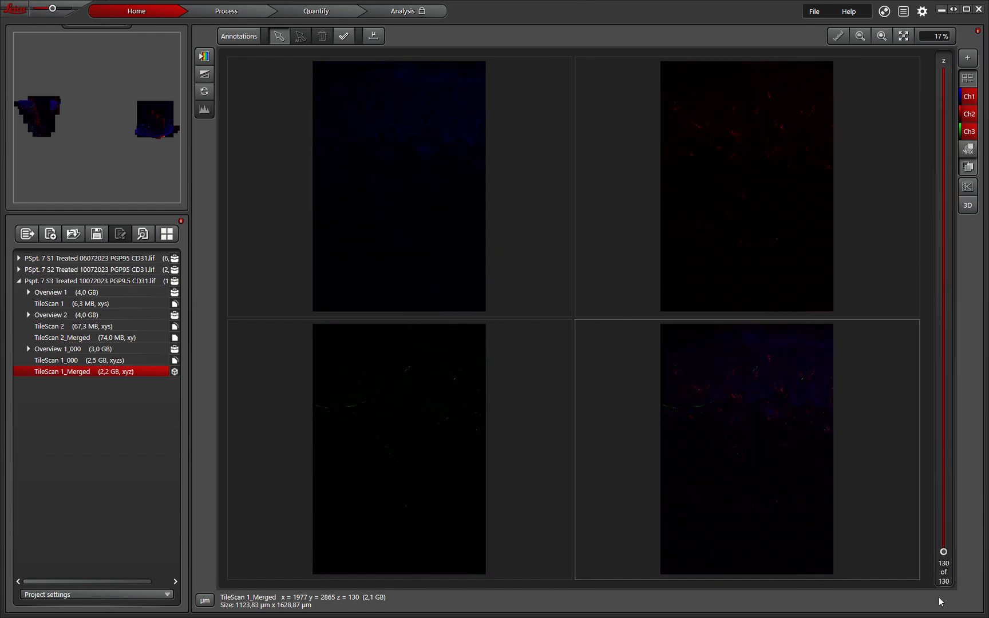
pyautogui.click(960, 148)
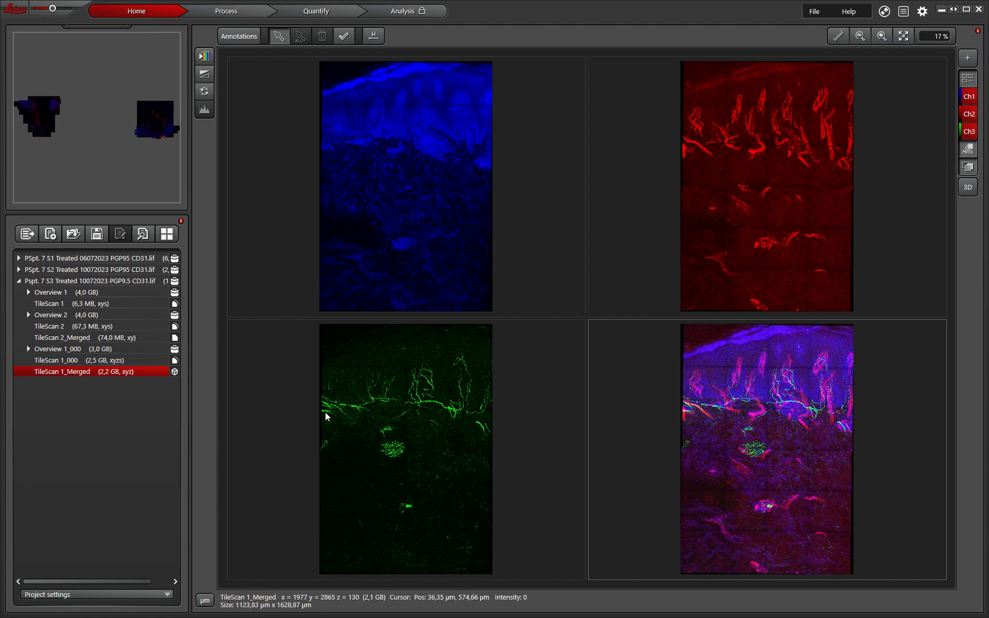
pyautogui.click(78, 361)
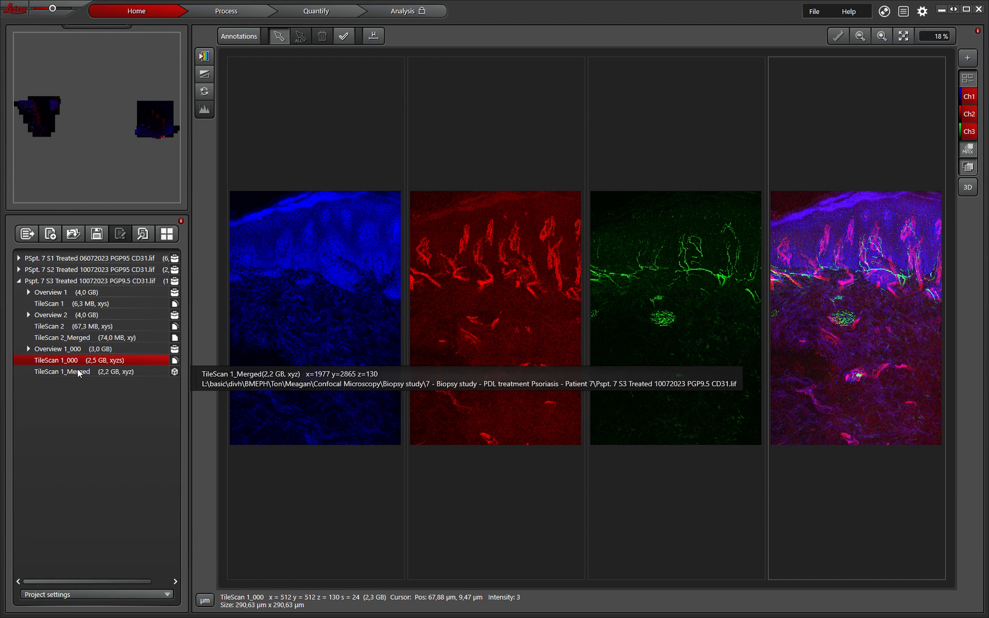
pyautogui.click(77, 372)
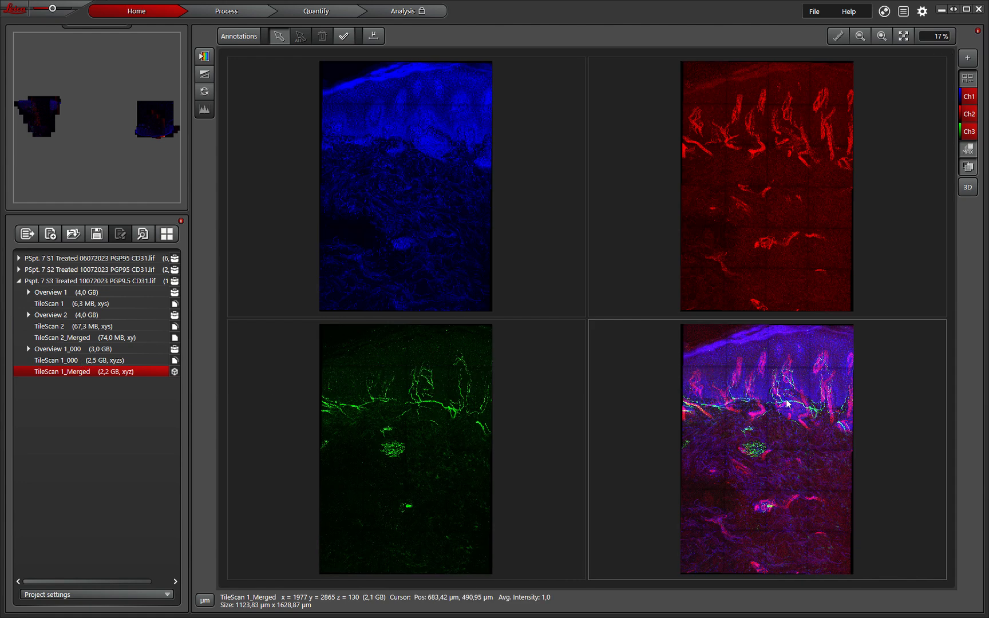
# Step: Export TileScan 1_Merged as a multipage TIFF with the overlay as a scaled viewer image
pyautogui.rightClick(75, 375)
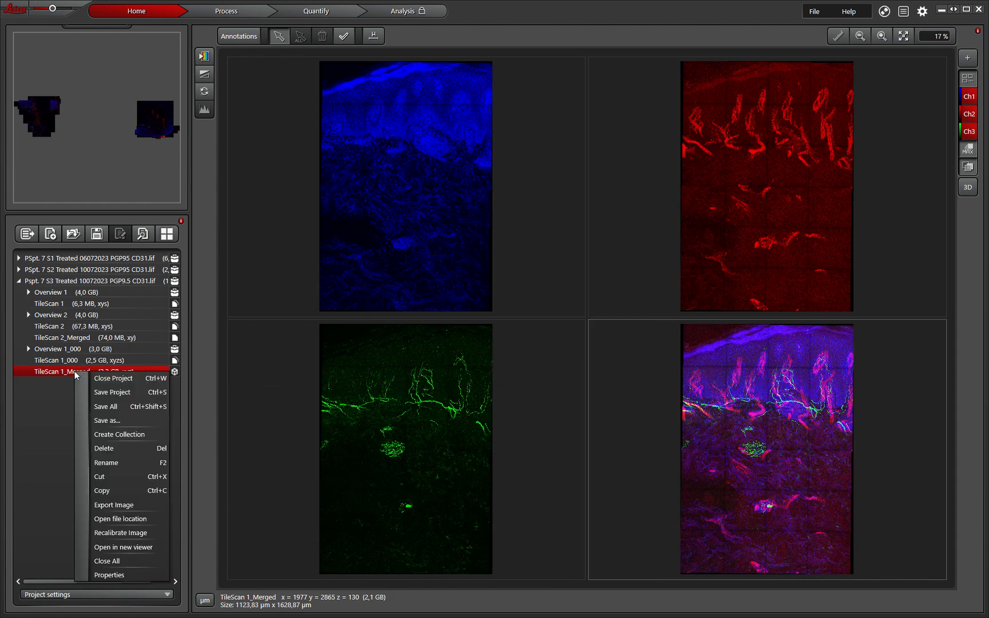
pyautogui.click(151, 506)
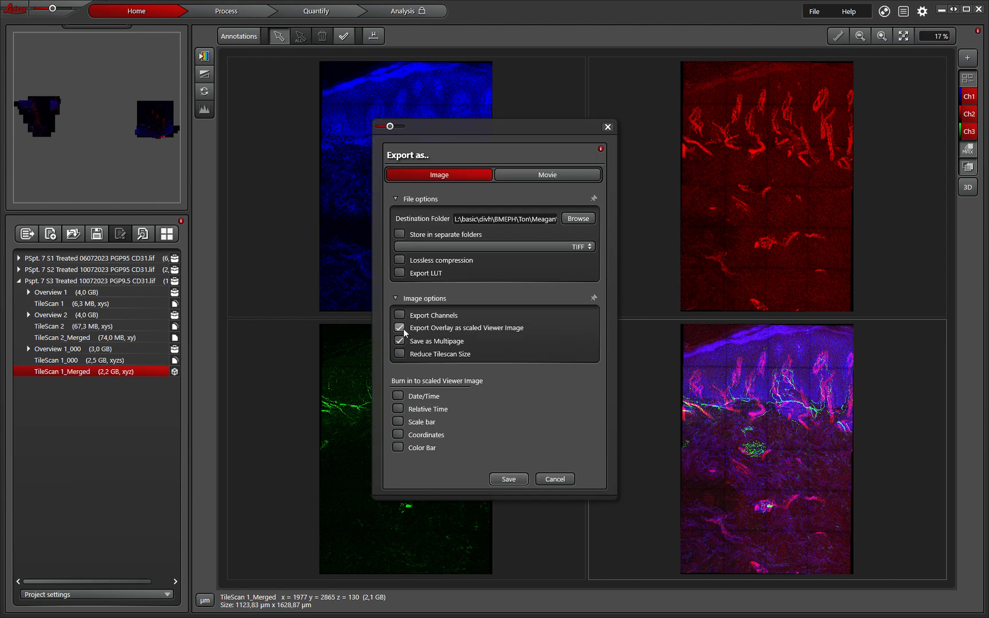
pyautogui.click(548, 246)
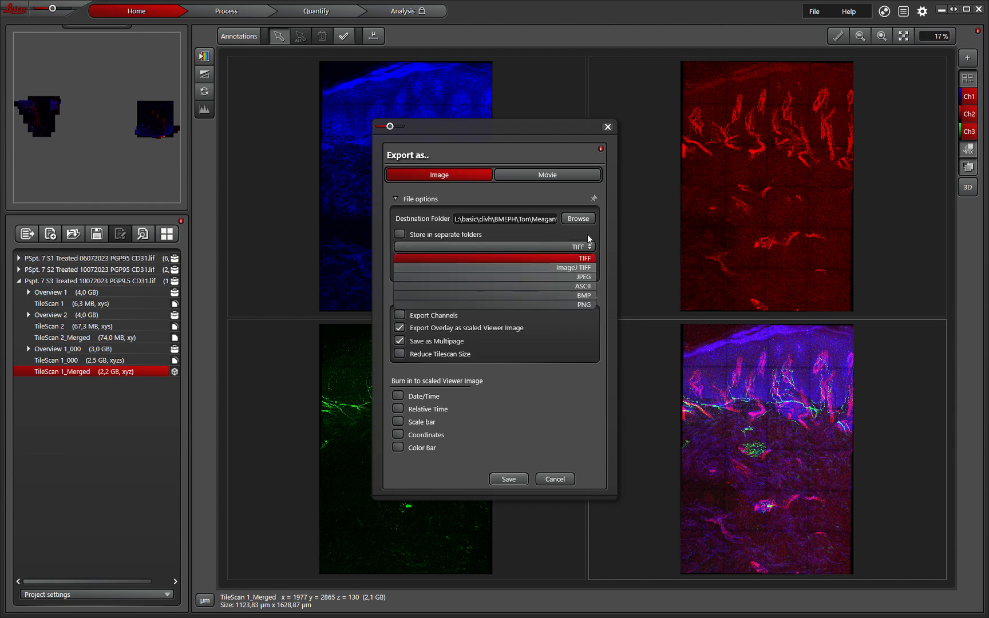
pyautogui.click(587, 234)
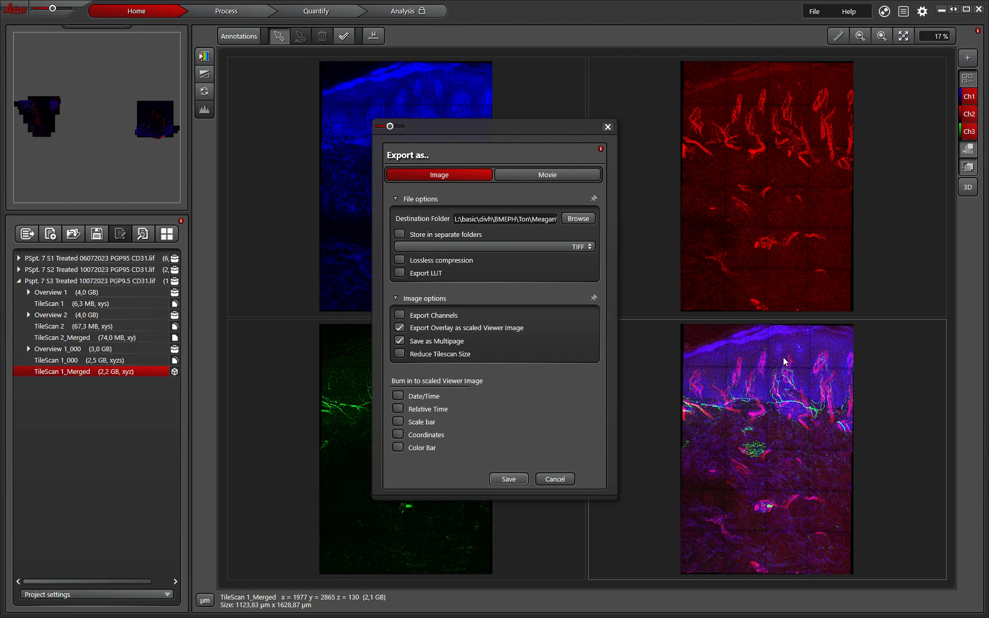
pyautogui.click(515, 481)
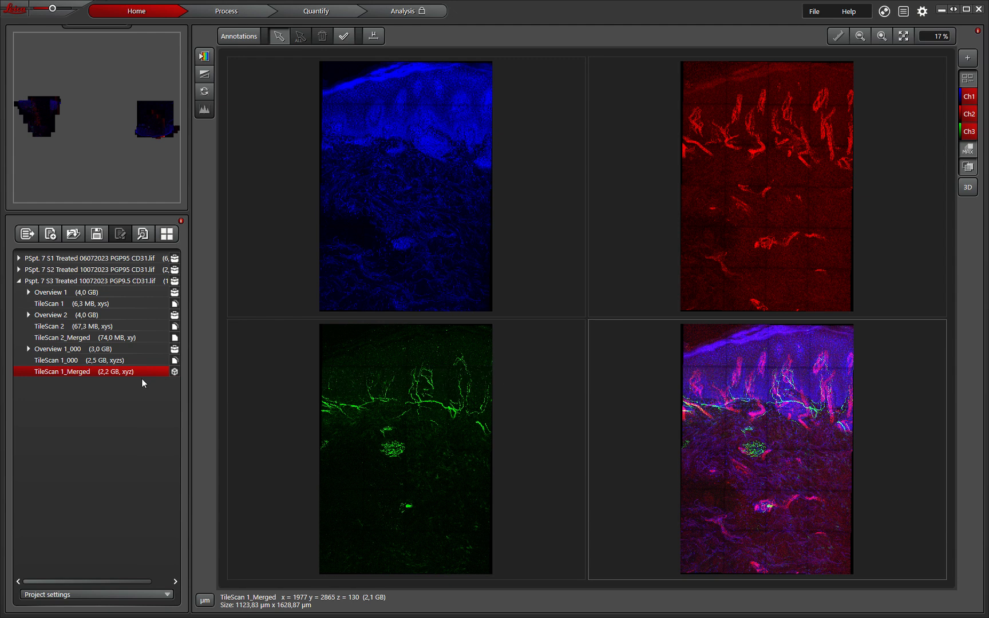
# Step: Minimize LAS X and File Explorer, then bring up the haL3 remote desktop session maximized
pyautogui.click(941, 9)
pyautogui.click(113, 608)
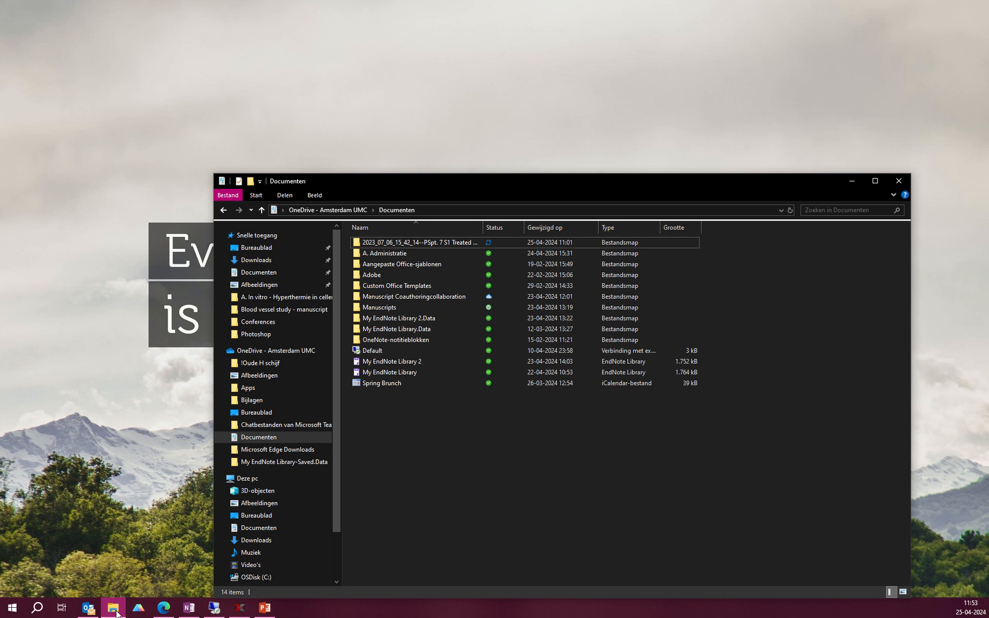
pyautogui.click(848, 182)
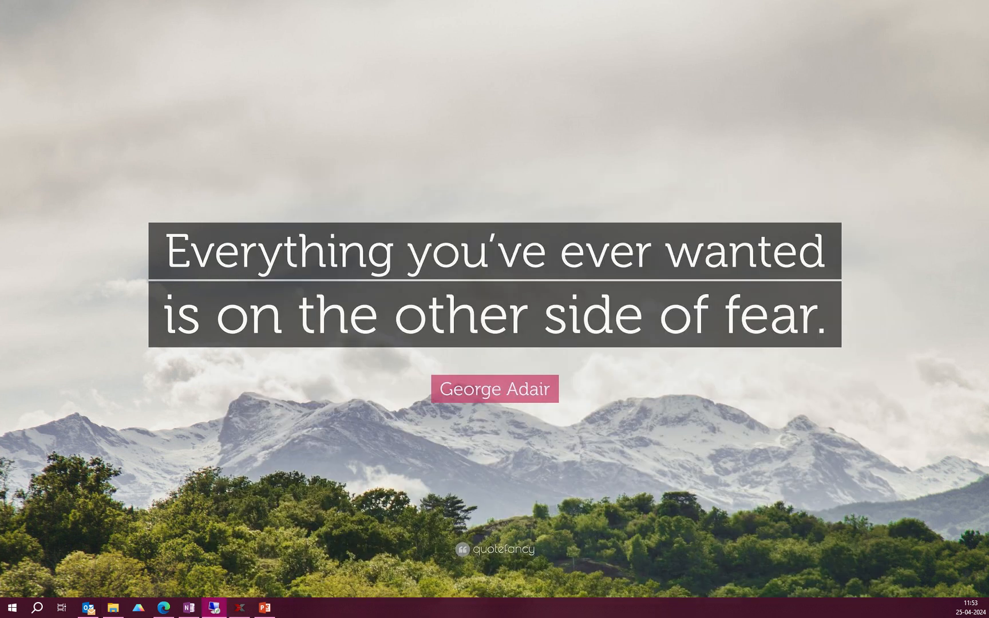
pyautogui.click(214, 608)
pyautogui.moveTo(277, 93); pyautogui.dragTo(467, 90)
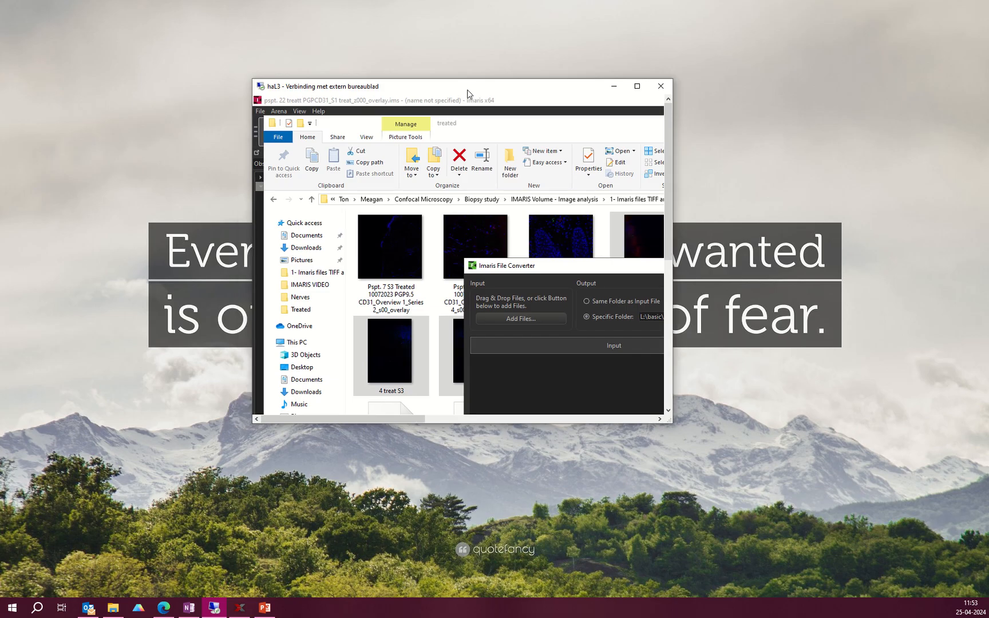
pyautogui.click(639, 87)
# Step: Preview the 7 treat S3 TIFF in Photo Viewer, page through its slices, then close it
pyautogui.click(834, 171)
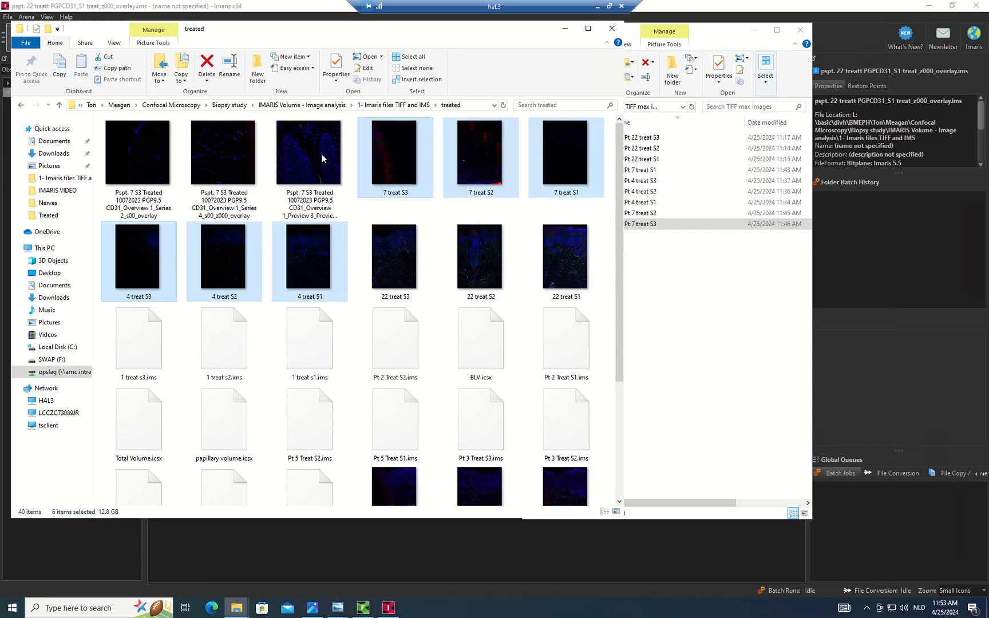
pyautogui.click(393, 169)
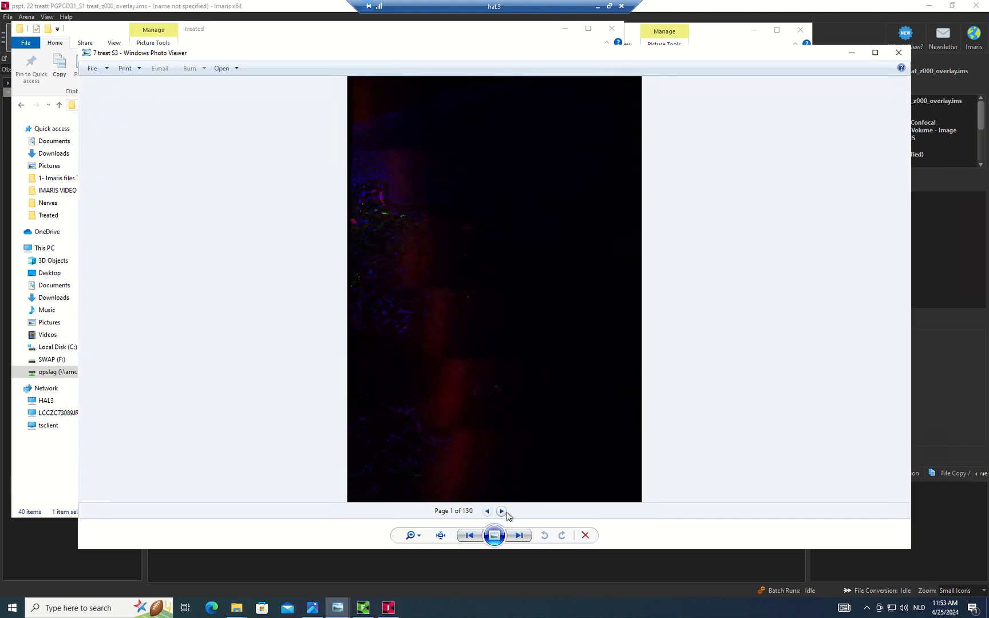
pyautogui.click(502, 511)
pyautogui.click(502, 511)
pyautogui.click(502, 511)
pyautogui.click(502, 511)
pyautogui.click(501, 511)
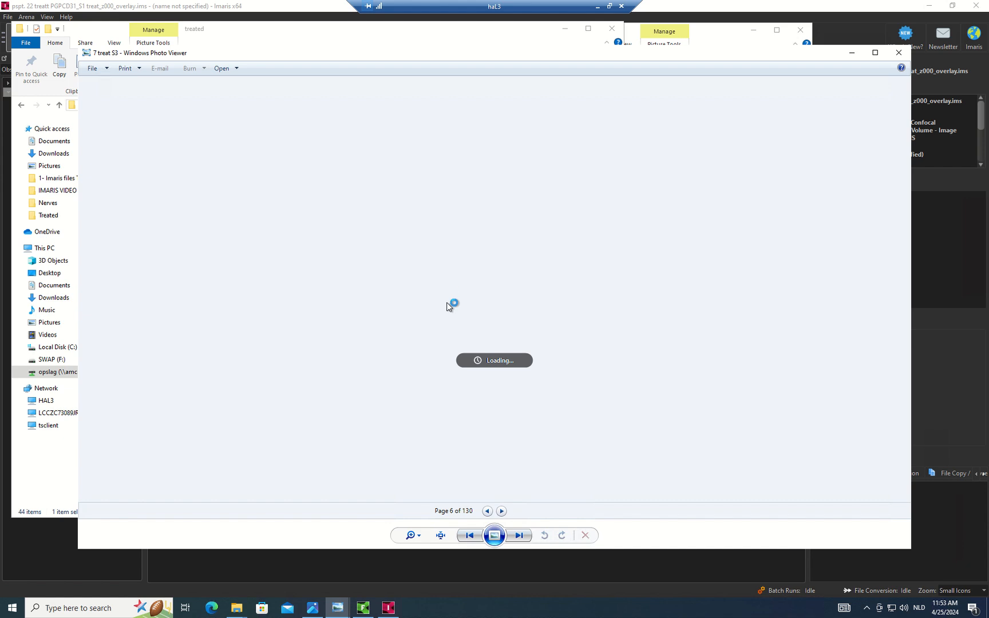
pyautogui.click(502, 511)
pyautogui.click(502, 511)
pyautogui.click(502, 511)
pyautogui.click(502, 511)
pyautogui.click(501, 511)
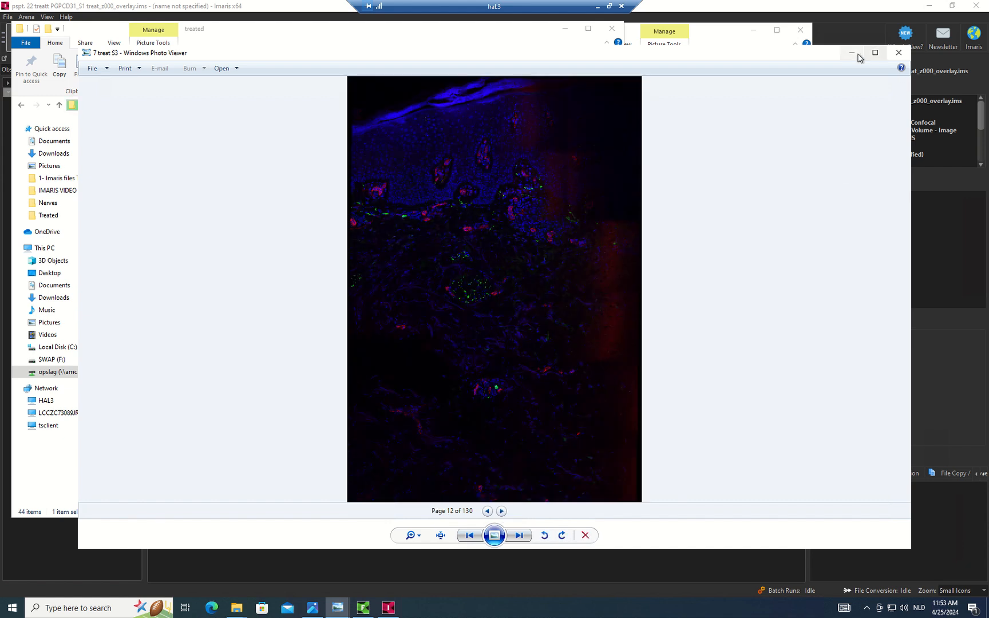
pyautogui.click(899, 52)
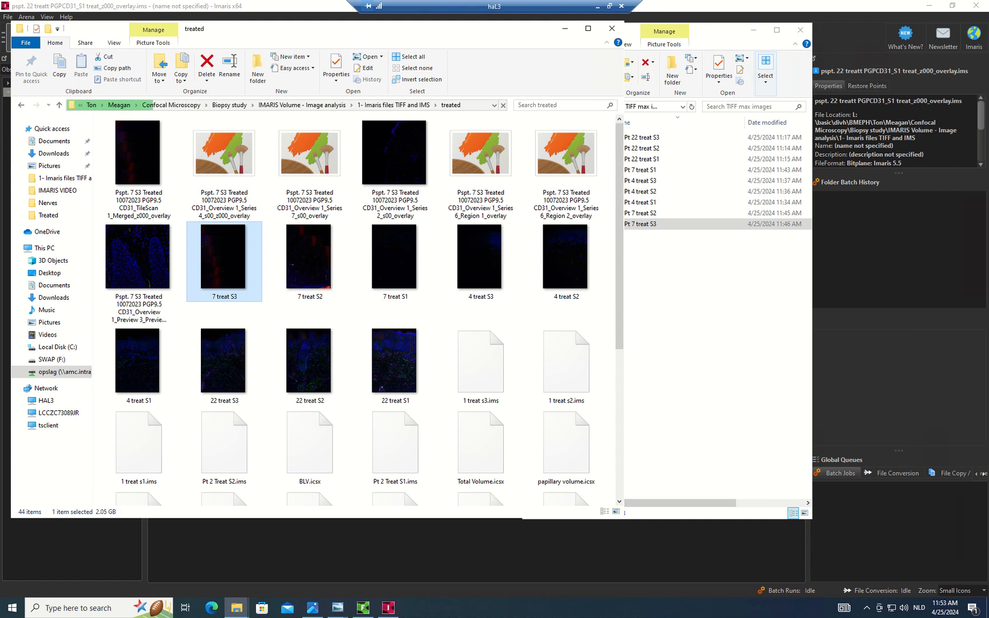
pyautogui.moveTo(391, 612)
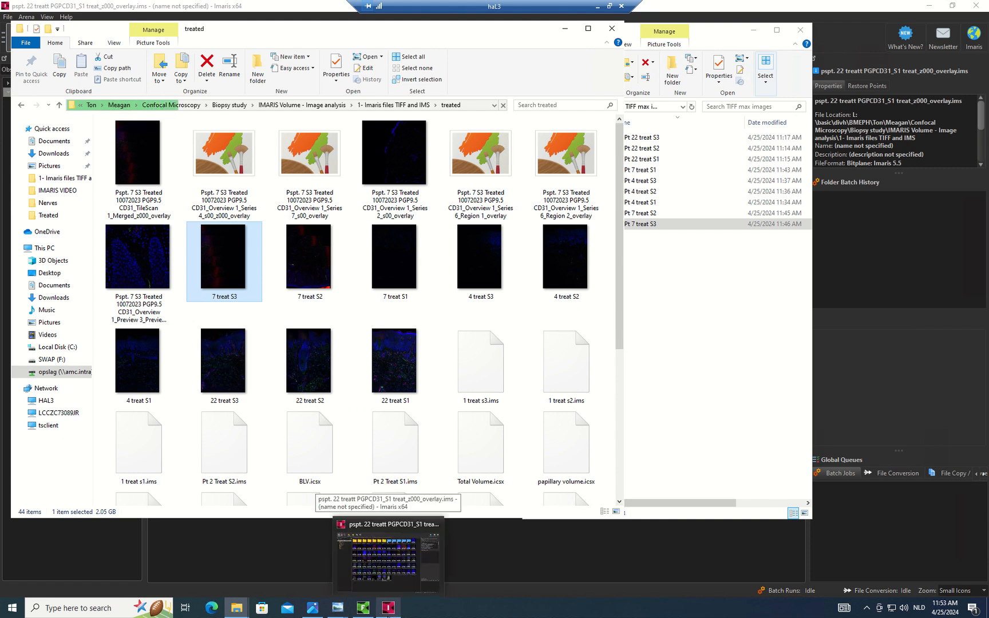
# Step: Minimize the remote session and bring the Leica LAS X viewer back to the front
pyautogui.click(598, 6)
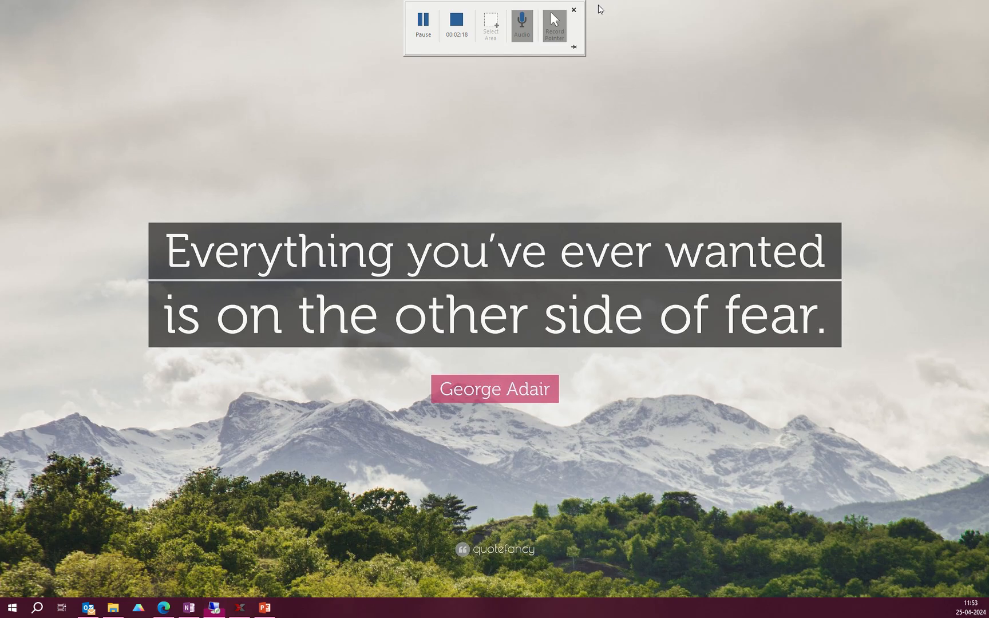
pyautogui.click(255, 613)
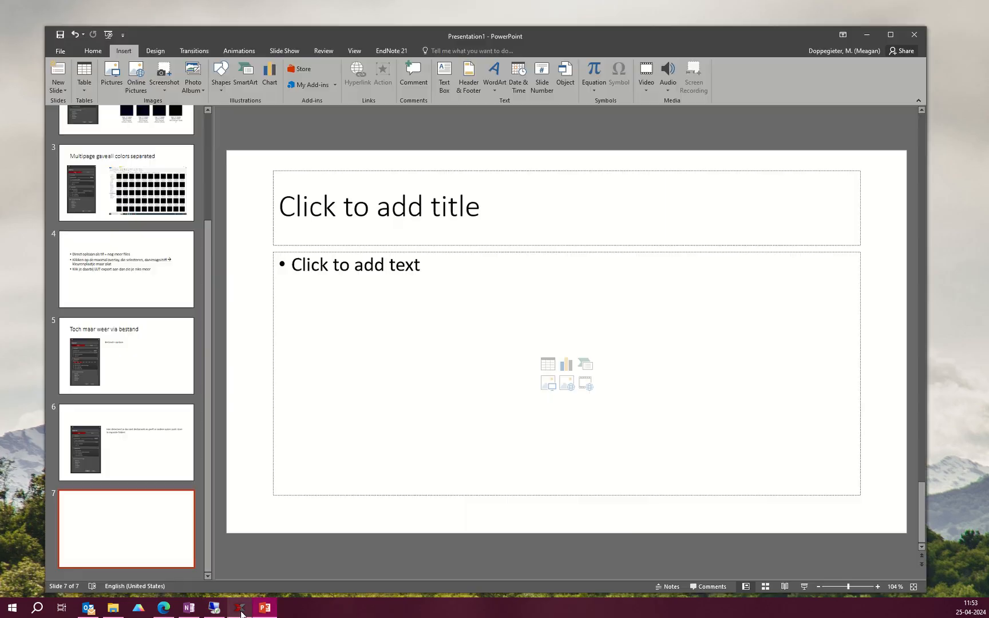
pyautogui.click(242, 613)
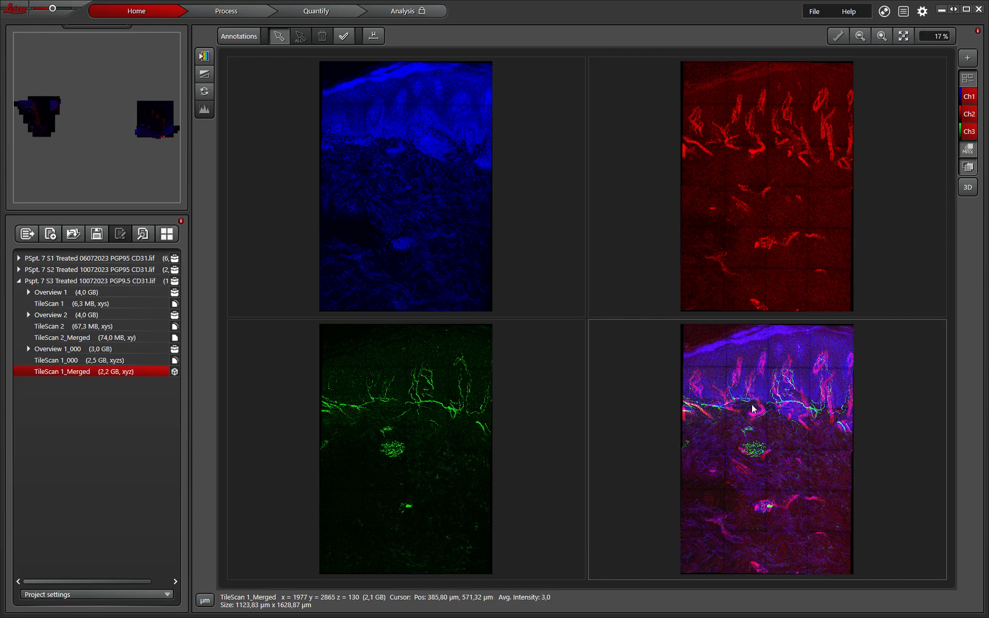
# Step: Select the red, blue, green and merged channel panes and open the merged image's export menu
pyautogui.click(744, 219)
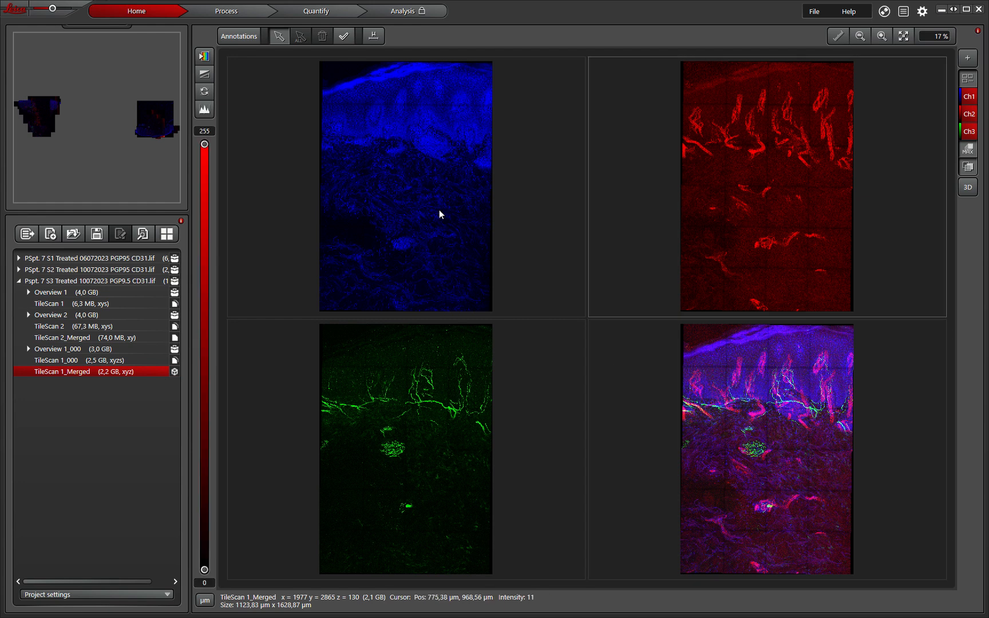
pyautogui.click(439, 211)
pyautogui.click(513, 411)
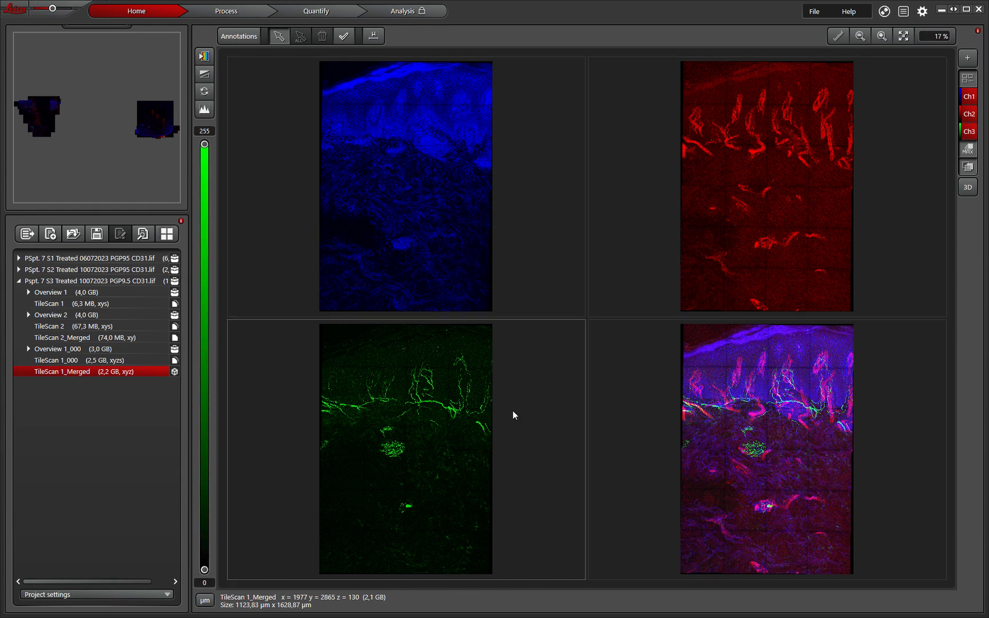
pyautogui.click(591, 380)
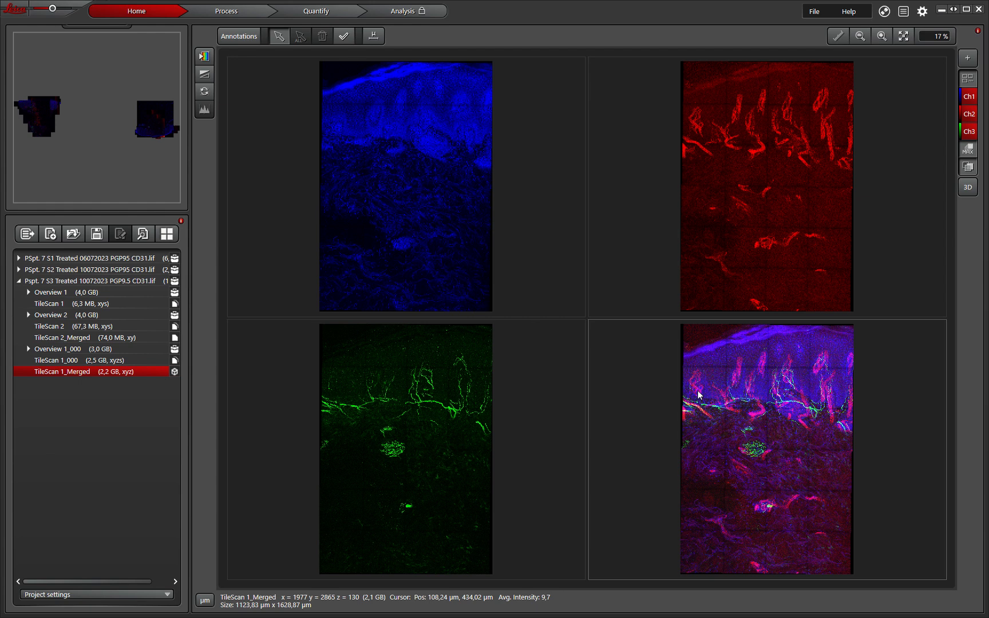
pyautogui.rightClick(751, 409)
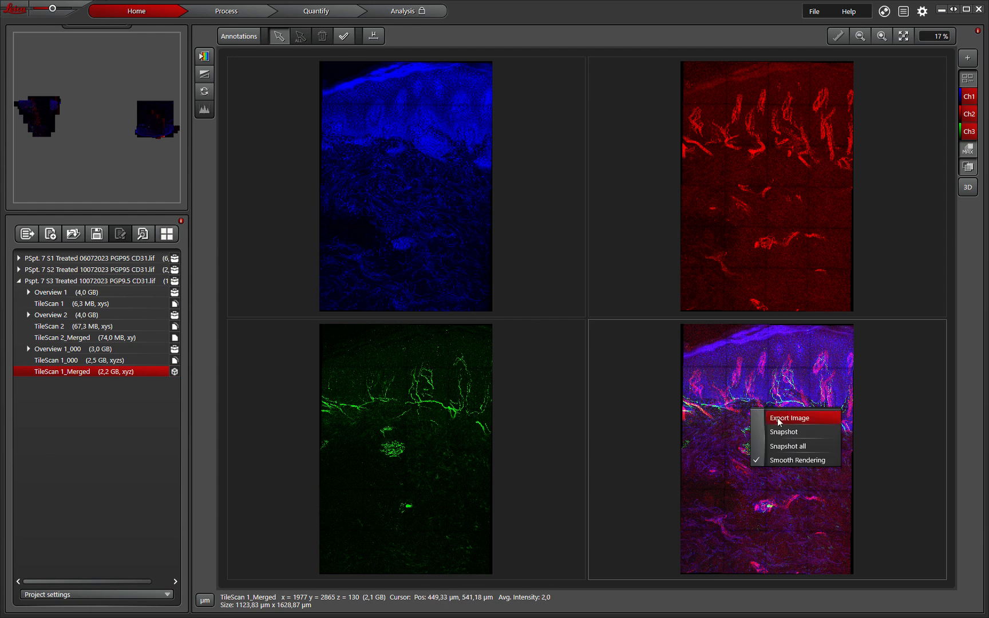
# Step: Export the merged image as a Maximum Projection TIFF into the treated folder, then return to the remote session
pyautogui.click(777, 417)
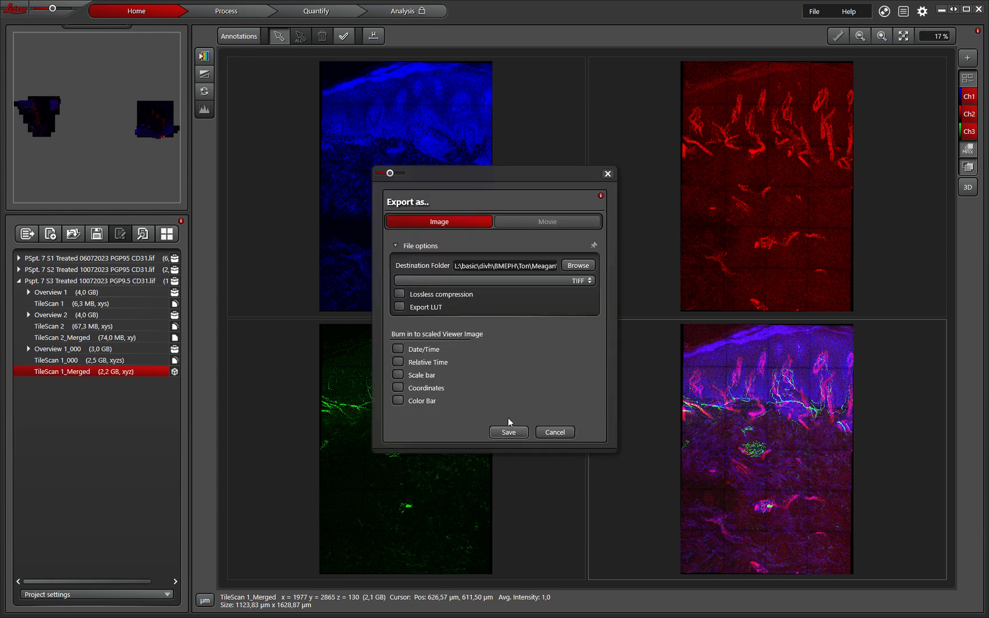
pyautogui.click(507, 430)
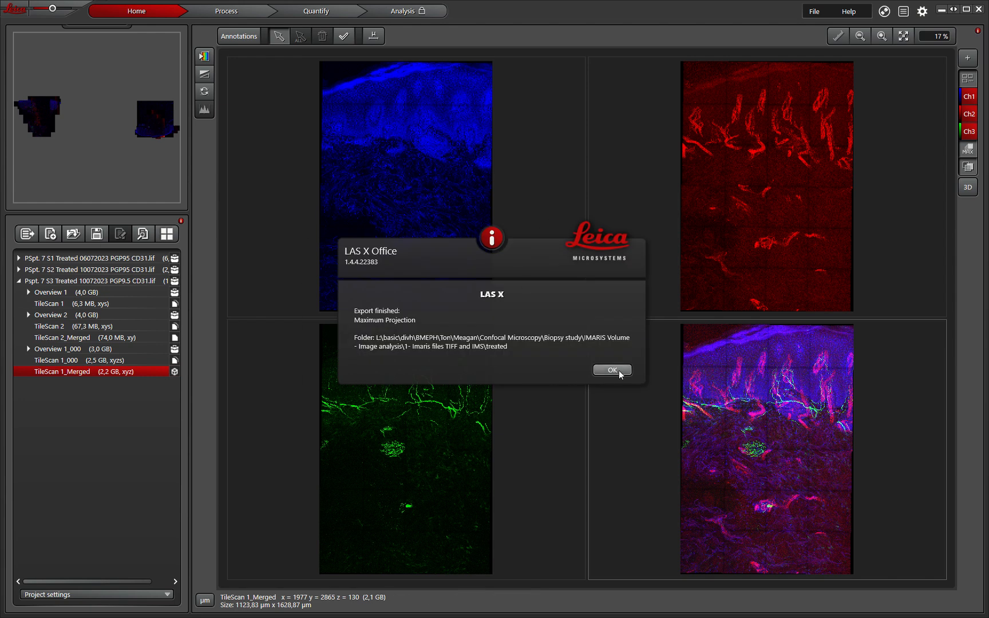
pyautogui.click(612, 371)
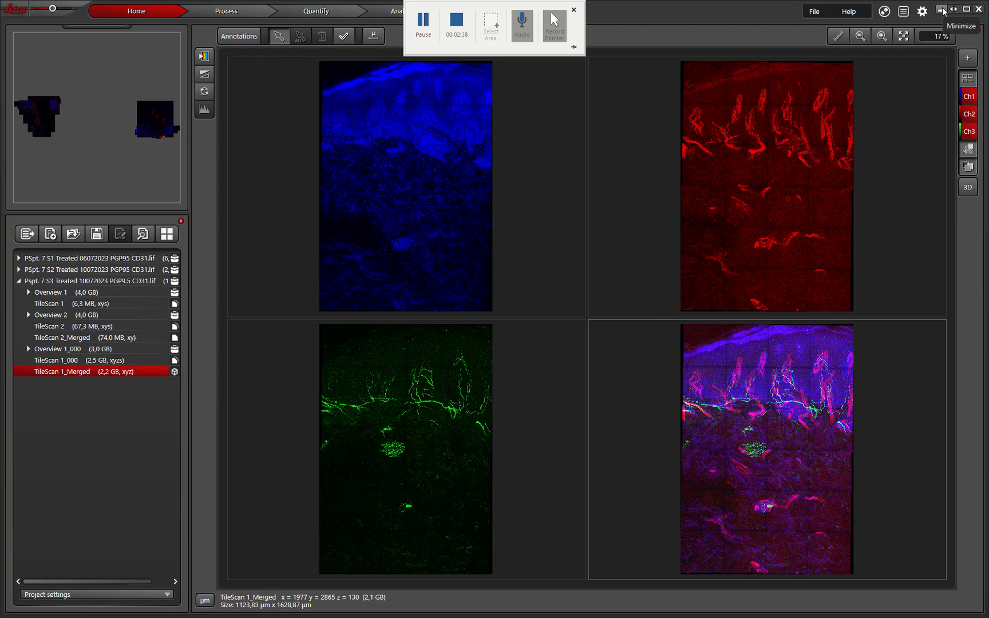
pyautogui.click(943, 10)
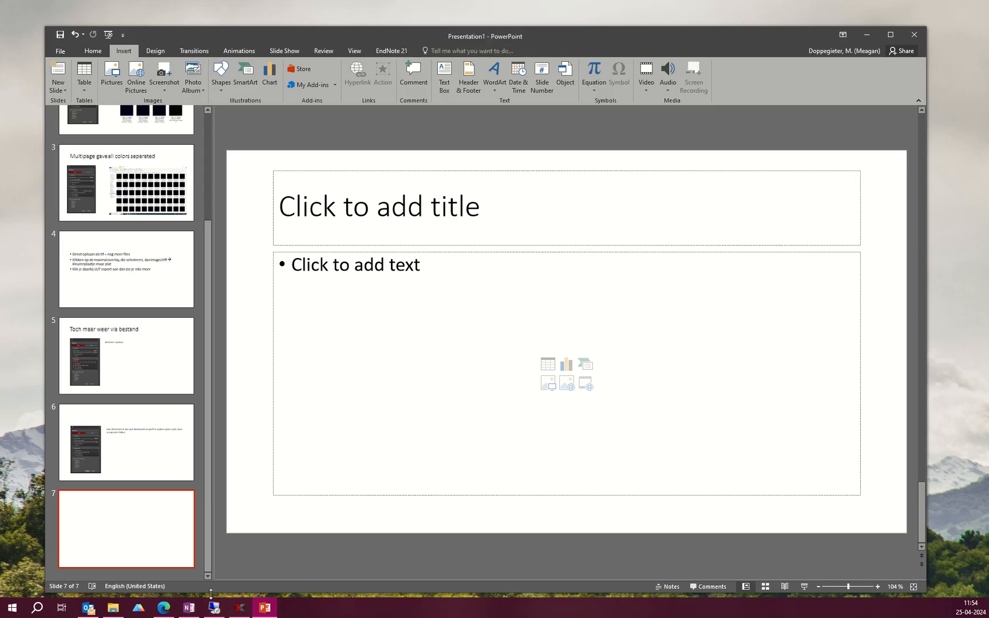
pyautogui.click(212, 611)
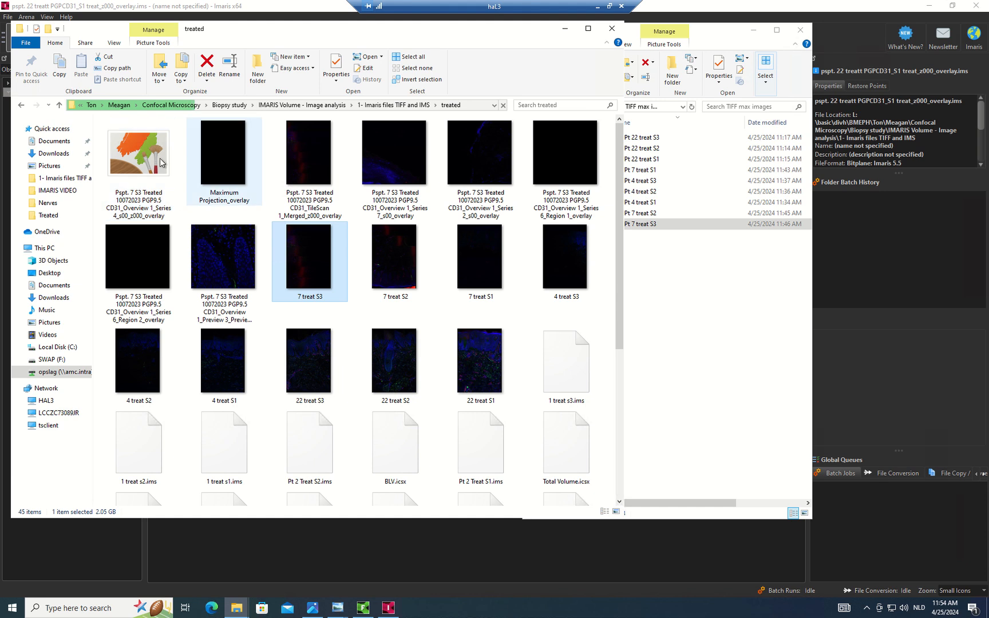
# Step: Show the TIFF max images folder as large thumbnails, select 7 treat S3, and dismiss the export notice
pyautogui.click(624, 339)
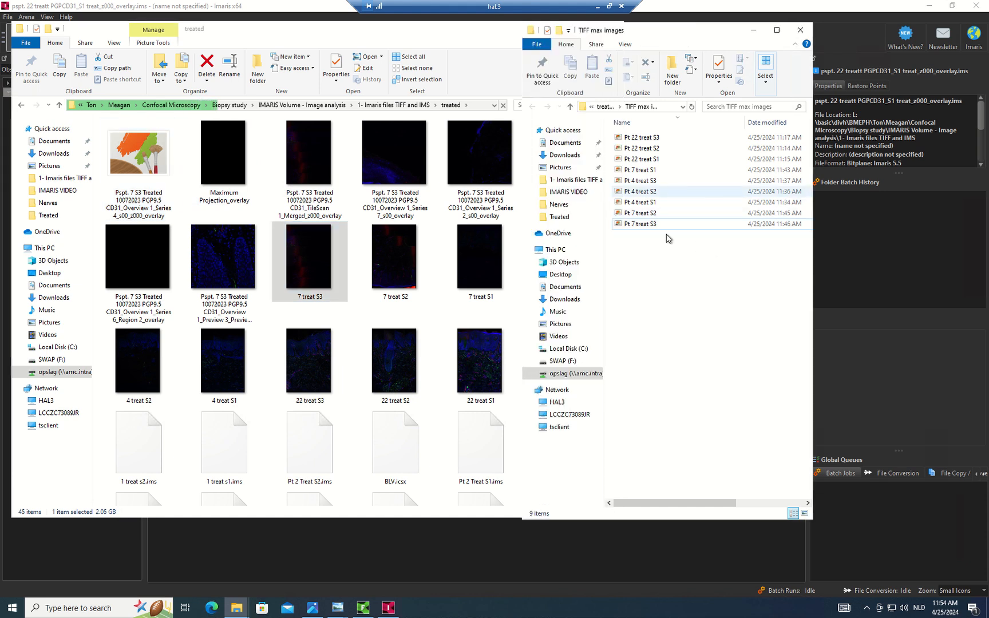
pyautogui.keyDown('ctrl'); pyautogui.scroll(4, 681, 217); pyautogui.keyUp('ctrl')
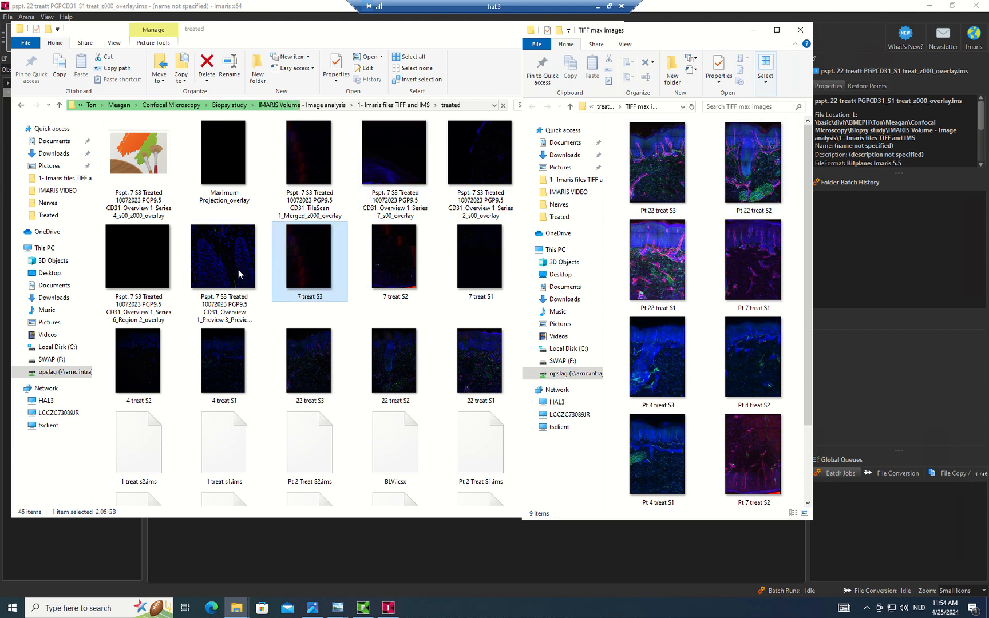
pyautogui.click(309, 261)
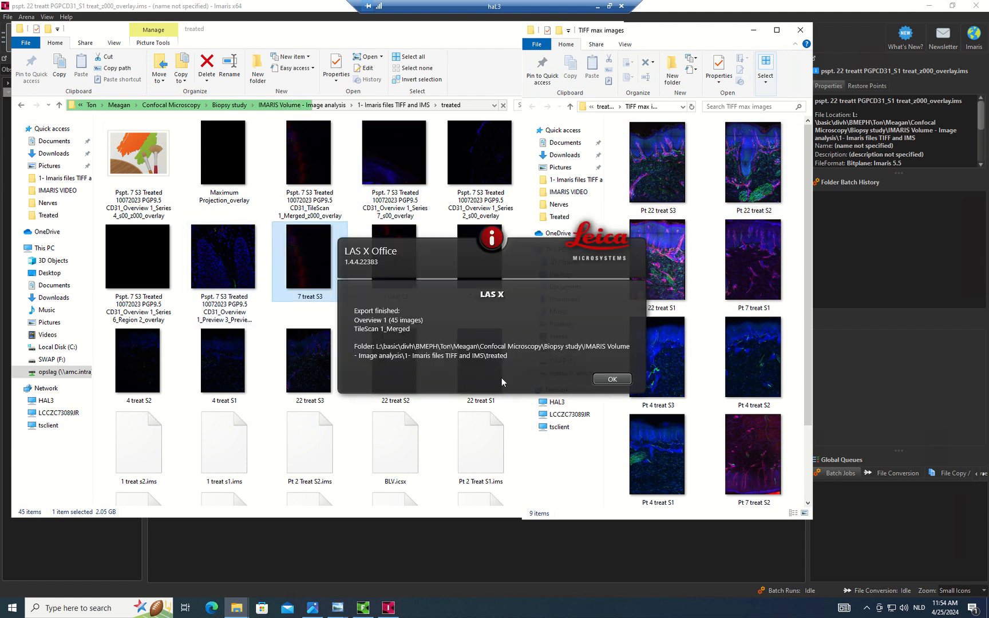
pyautogui.click(612, 380)
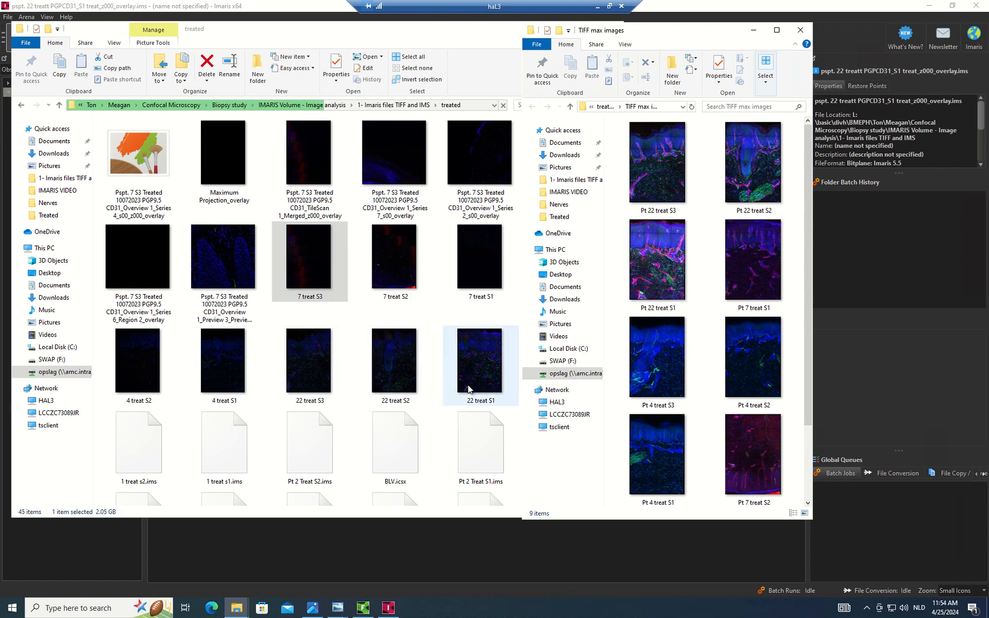
pyautogui.click(363, 608)
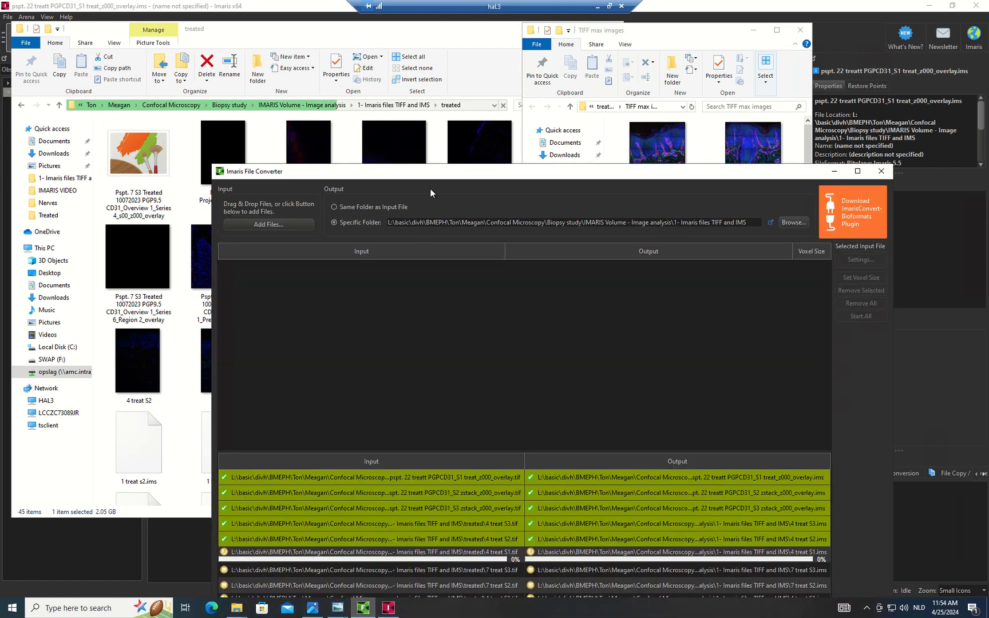
# Step: Reposition the Imaris File Converter window to uncover the treated folder's files
pyautogui.moveTo(432, 172); pyautogui.dragTo(418, 79)
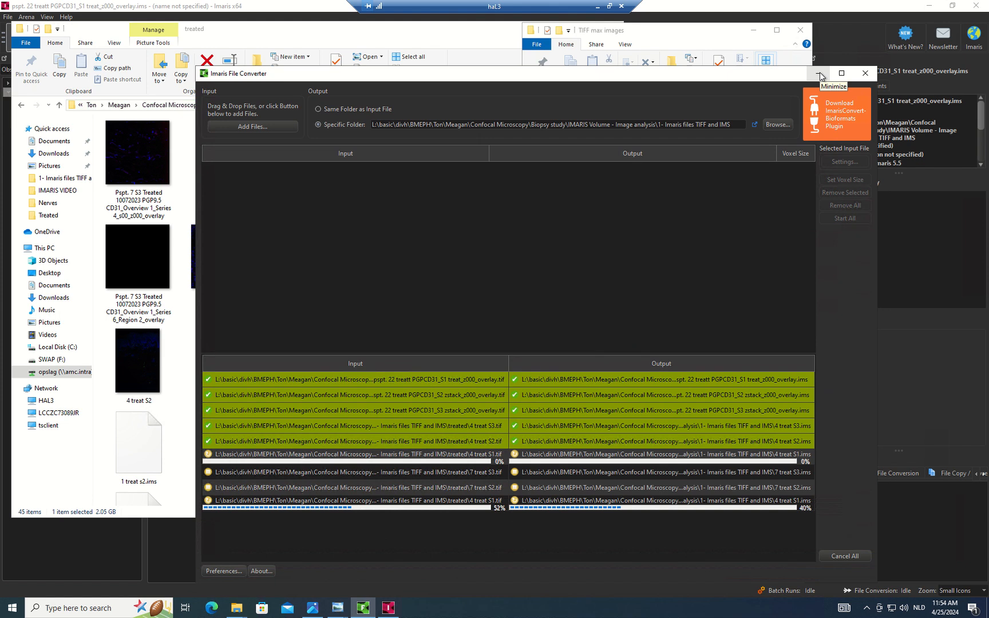
pyautogui.click(820, 72)
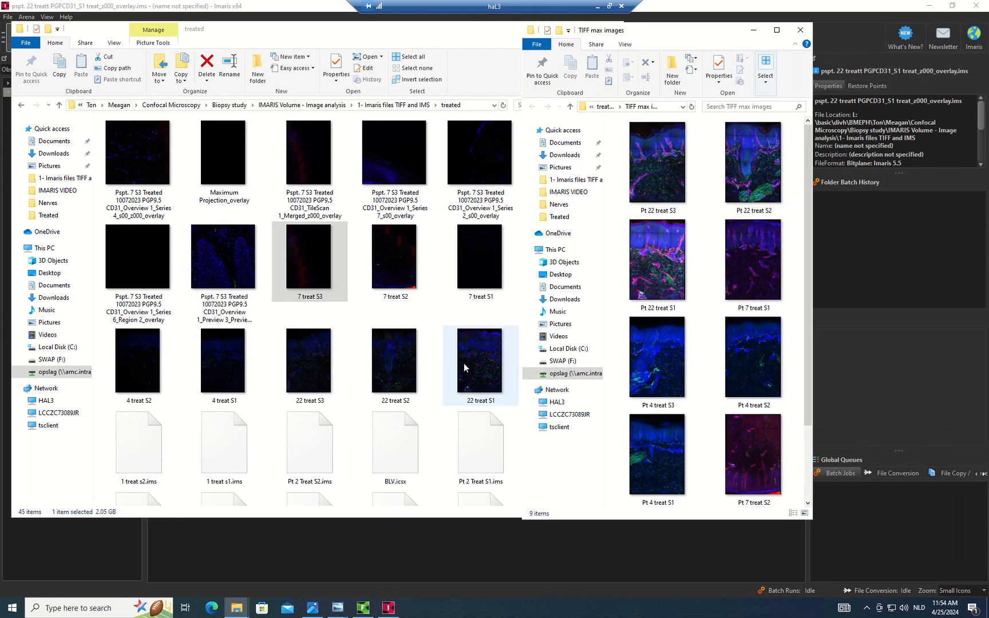
pyautogui.click(363, 608)
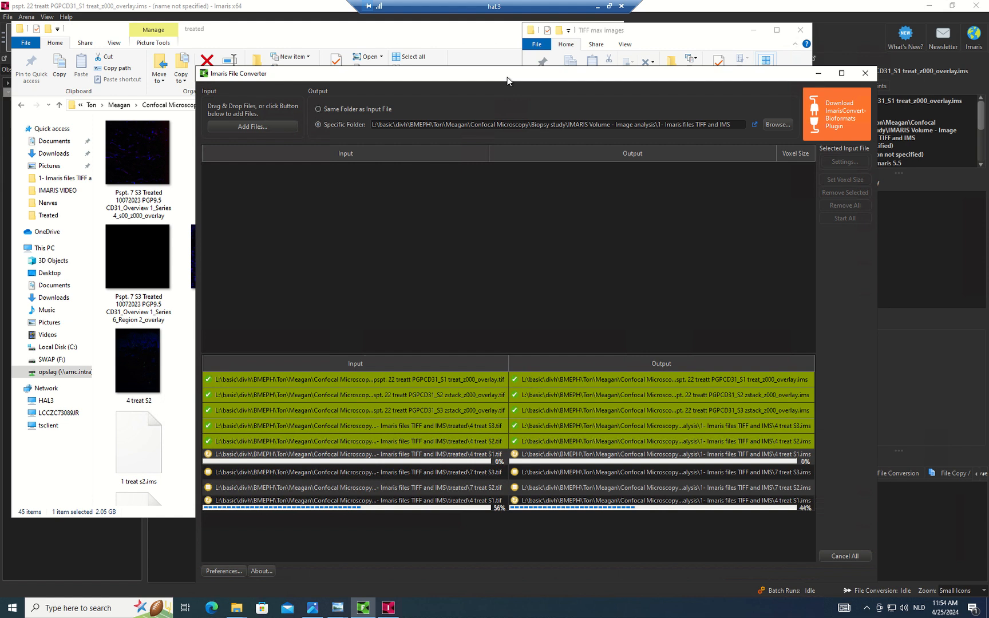
pyautogui.moveTo(507, 77); pyautogui.dragTo(506, 202)
pyautogui.moveTo(408, 201); pyautogui.dragTo(445, 332)
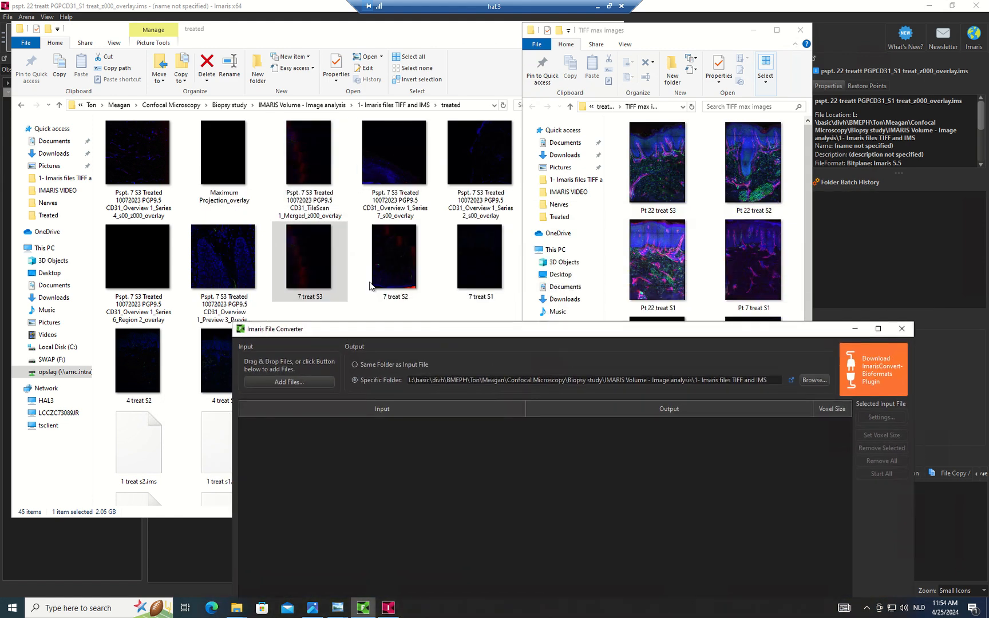
# Step: Drag 7 treat S3.tif into the converter queue and select its red conversion job
pyautogui.click(316, 263)
pyautogui.moveTo(306, 250); pyautogui.dragTo(729, 538)
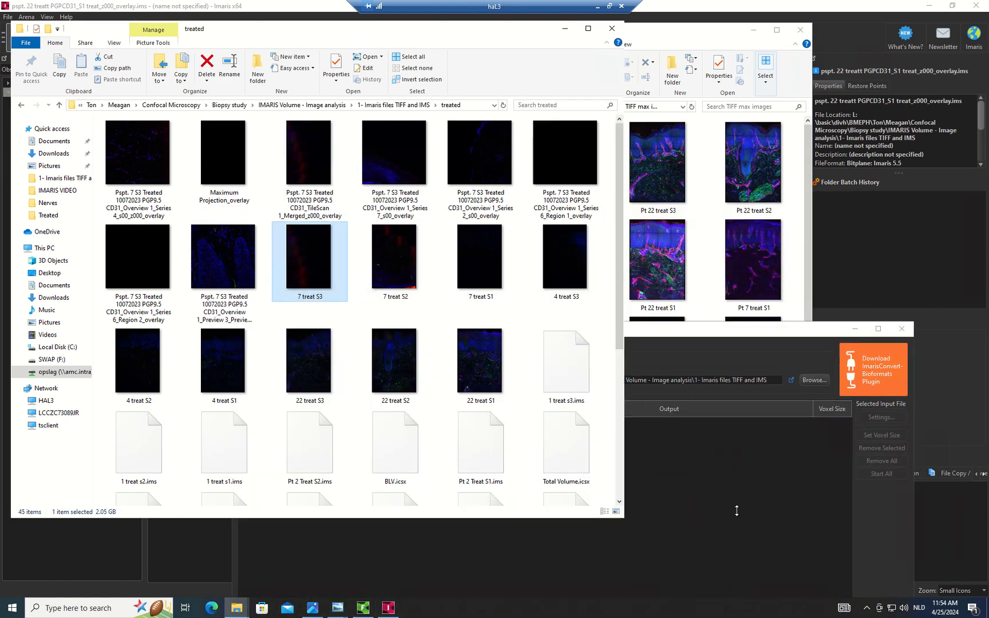
pyautogui.click(696, 328)
pyautogui.moveTo(691, 328); pyautogui.dragTo(810, 190)
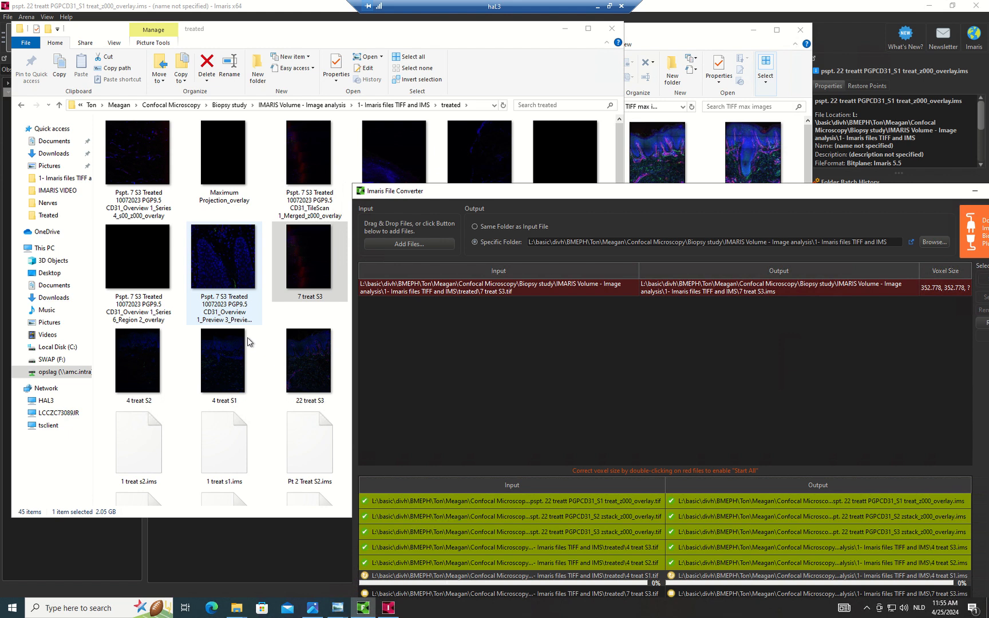
pyautogui.moveTo(595, 196); pyautogui.dragTo(329, 137)
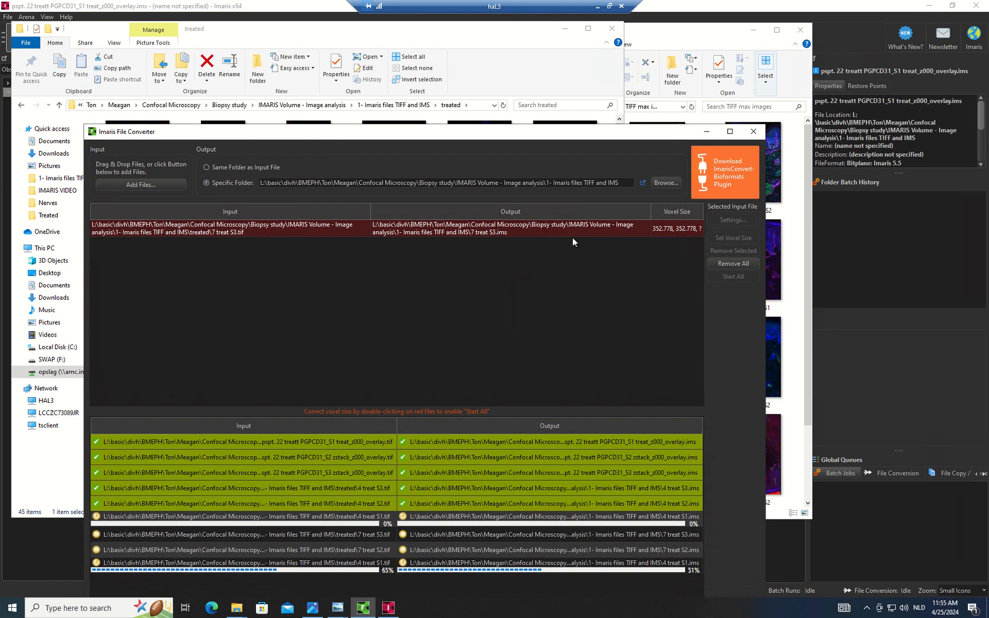
pyautogui.click(673, 229)
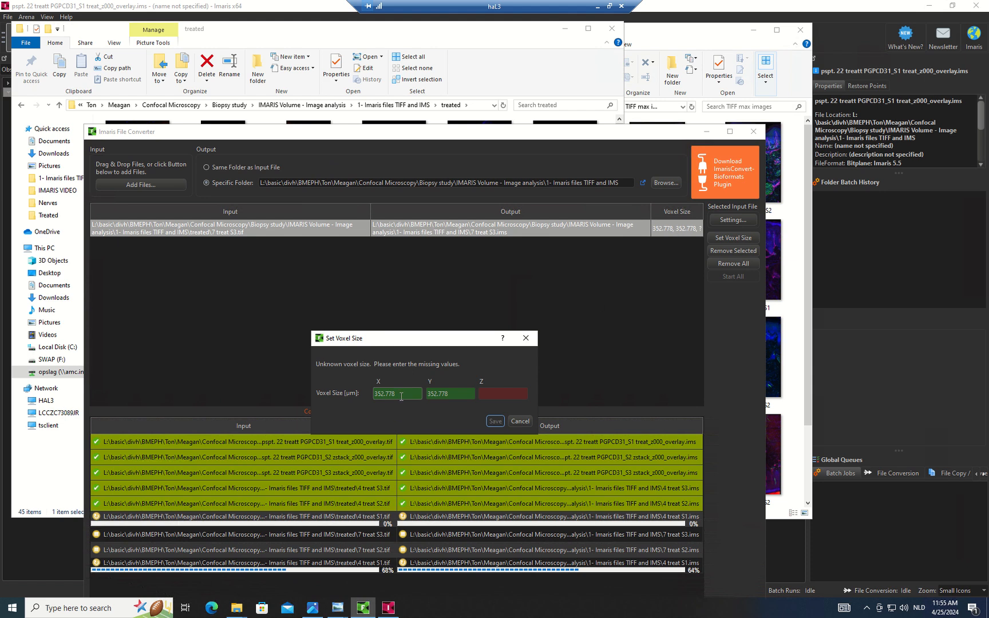
# Step: Check the X and Y voxel size values, close the dialog without a Z value, and raise Imaris
pyautogui.moveTo(399, 393); pyautogui.dragTo(355, 392)
pyautogui.press('Tab')
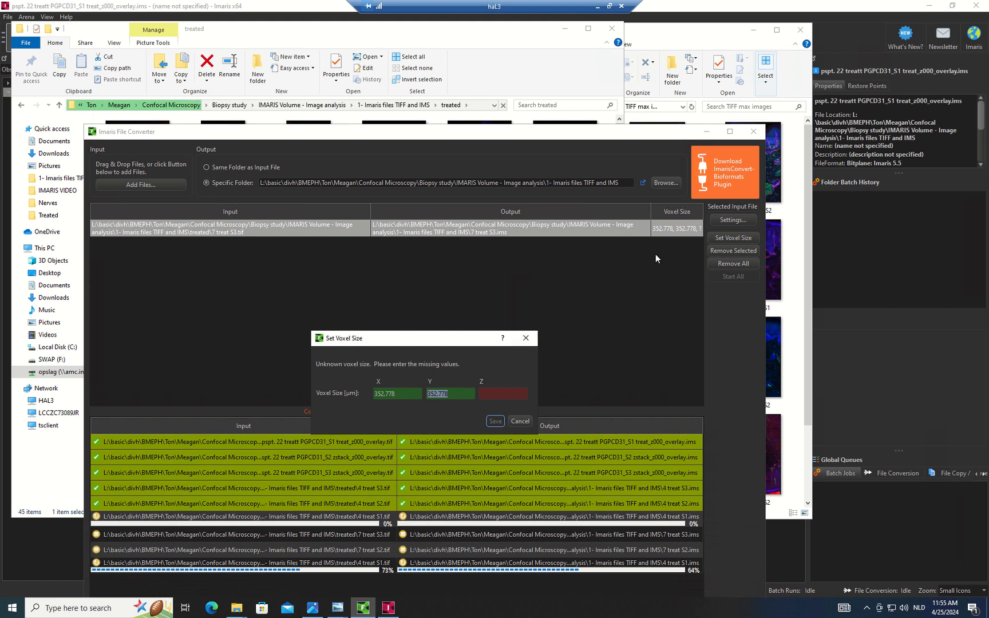
pyautogui.click(526, 340)
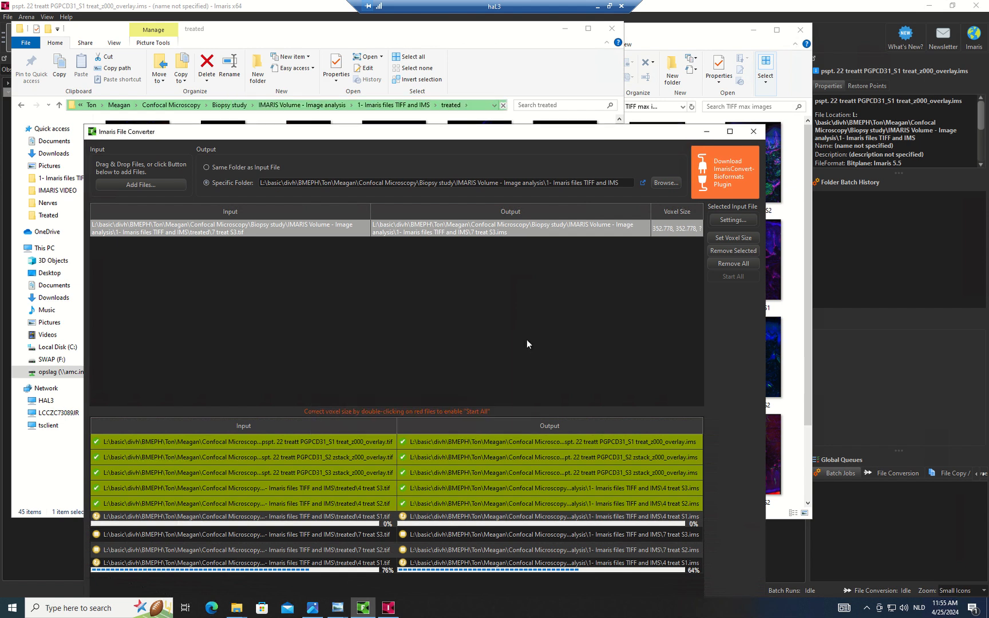
pyautogui.click(905, 239)
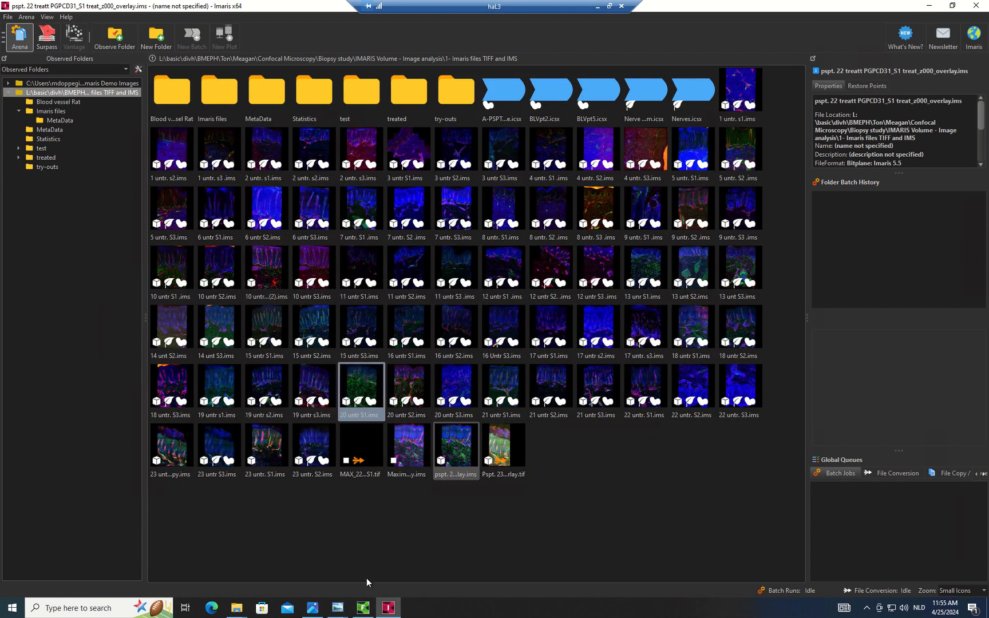
# Step: Check TileScan 1_Merged properties in LAS X to confirm the 0.569 × 0.569 × 0.5 µm voxel size
pyautogui.click(597, 7)
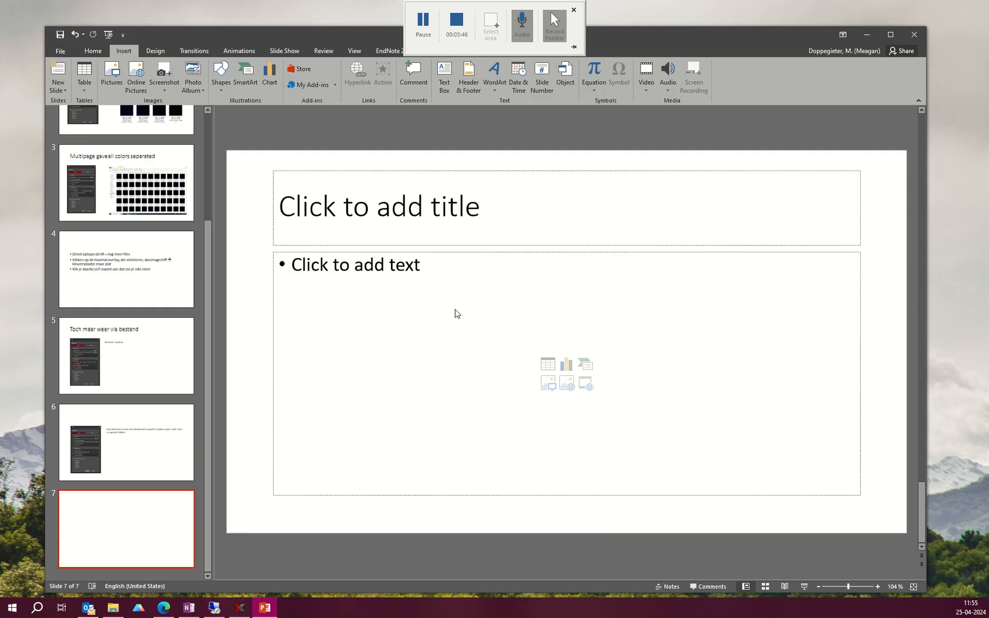
pyautogui.click(240, 608)
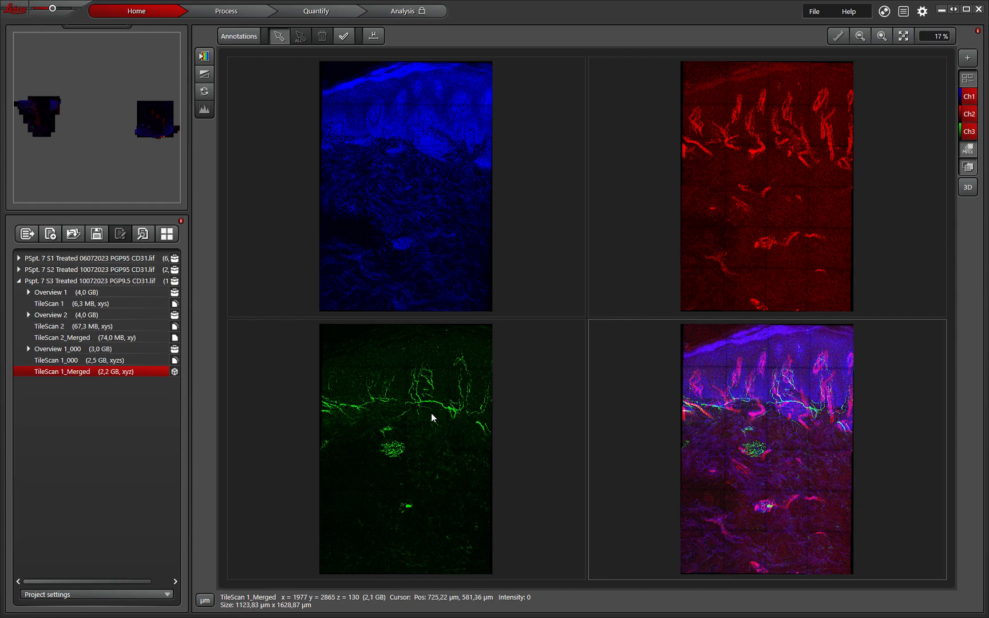
pyautogui.rightClick(101, 371)
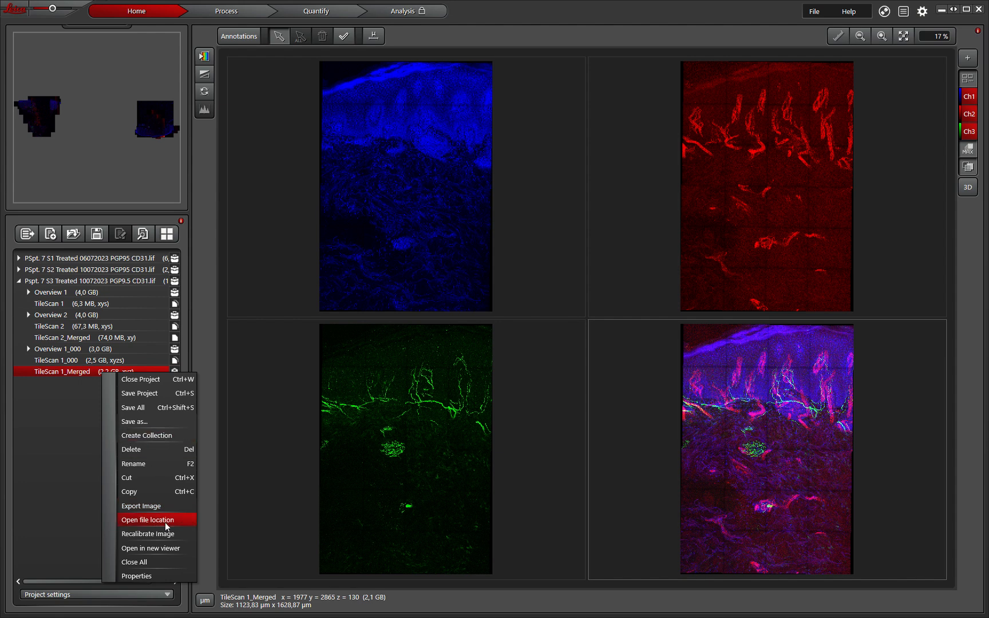
pyautogui.click(143, 577)
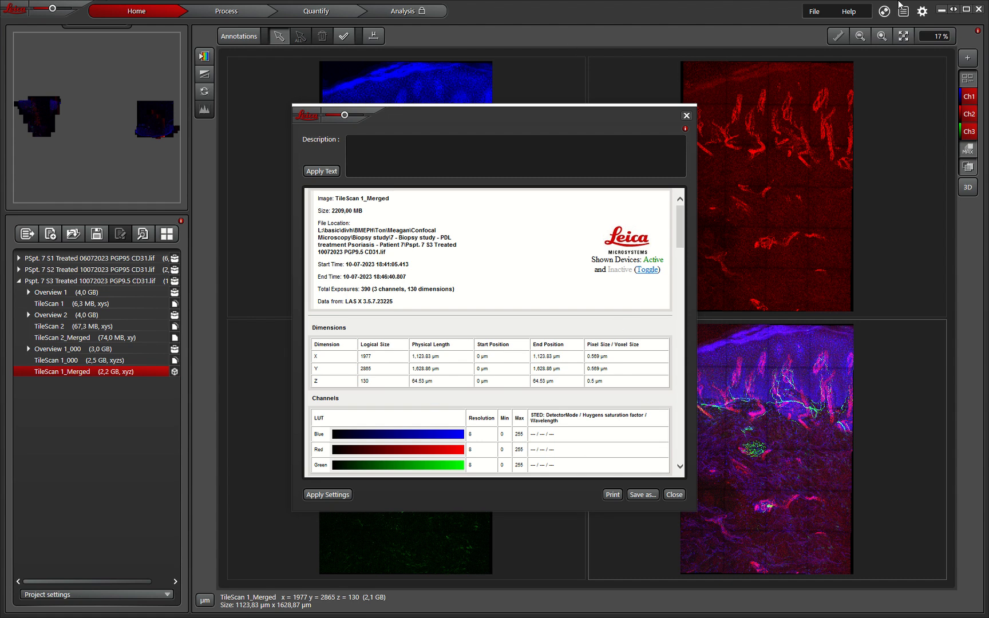
pyautogui.click(942, 10)
# Step: Set the 7 treat S3 conversion job's voxel size to 0.569, 0.569, 0.5 and save
pyautogui.click(225, 605)
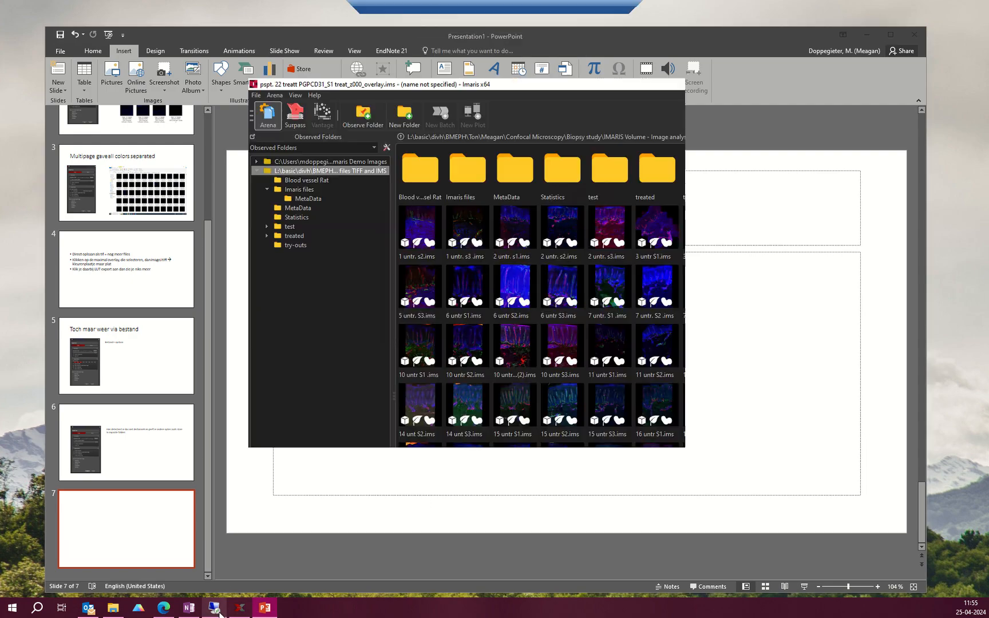
pyautogui.click(362, 601)
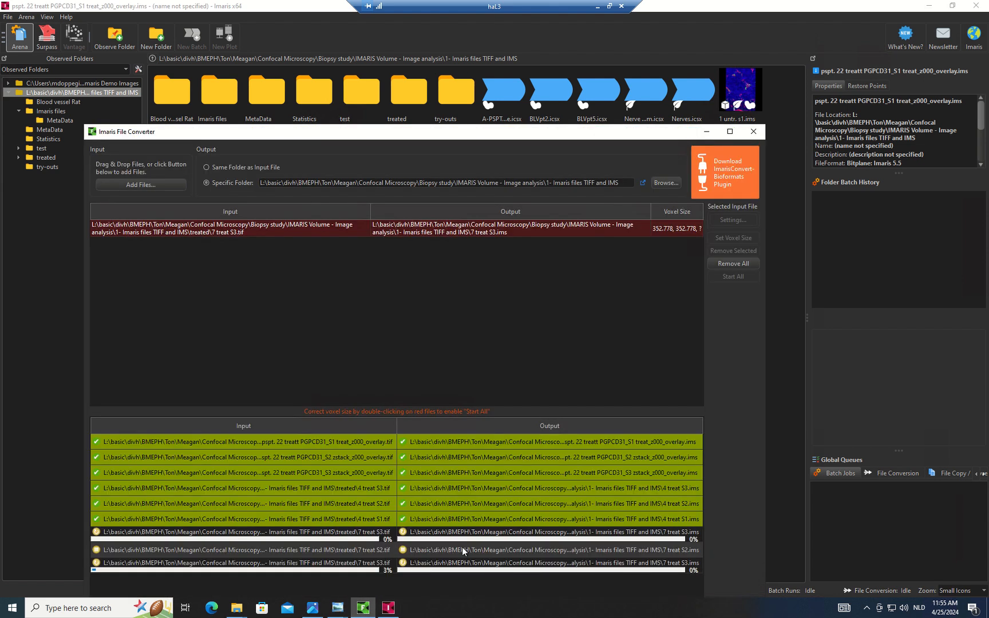
pyautogui.doubleClick(666, 231)
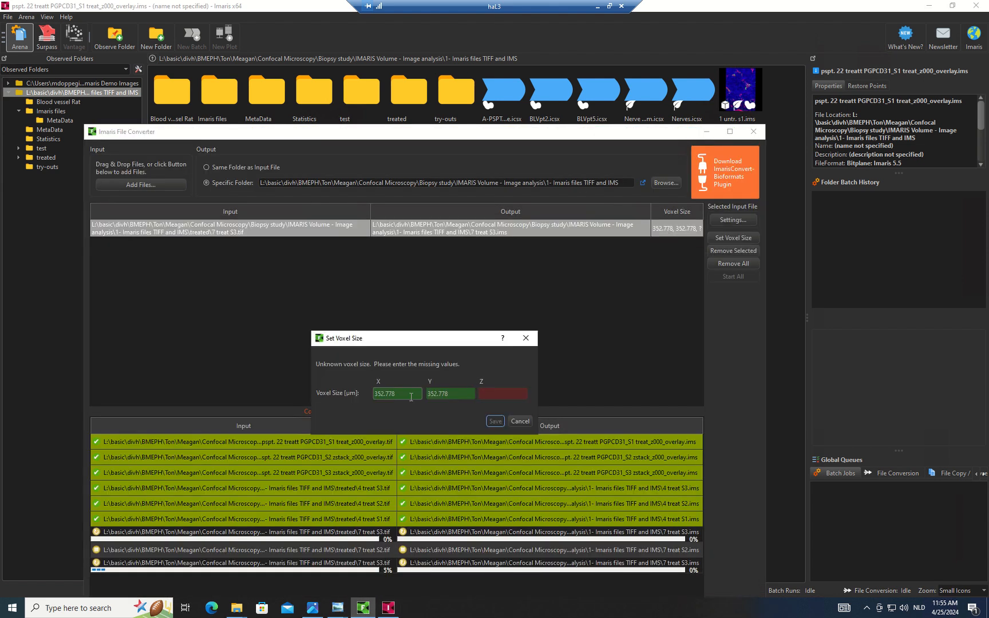
pyautogui.write('0.569')
pyautogui.press('Tab')
pyautogui.write('0.569')
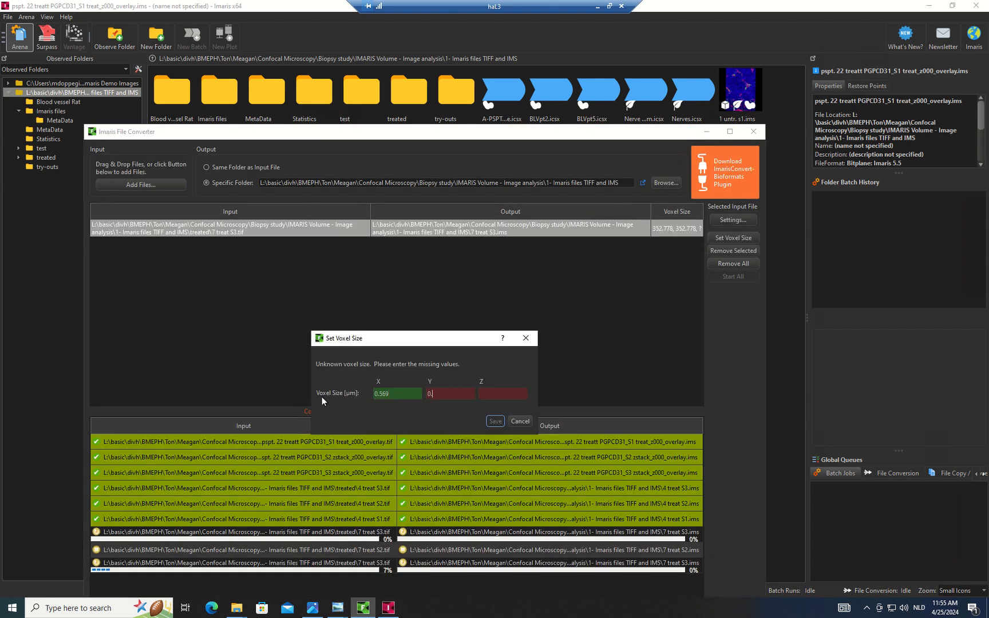
pyautogui.write(', 0.5')
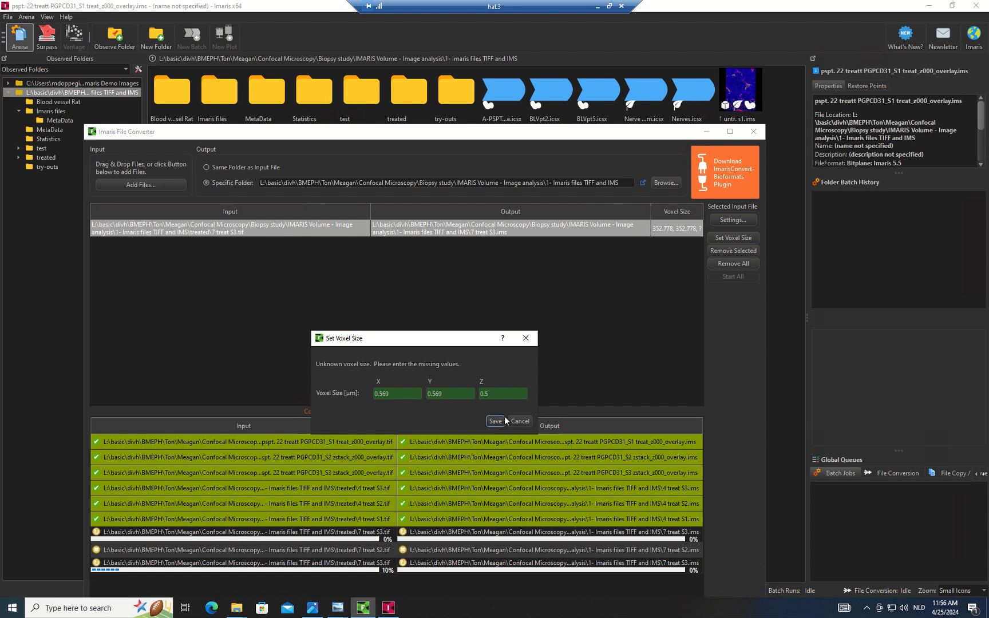
pyautogui.click(496, 422)
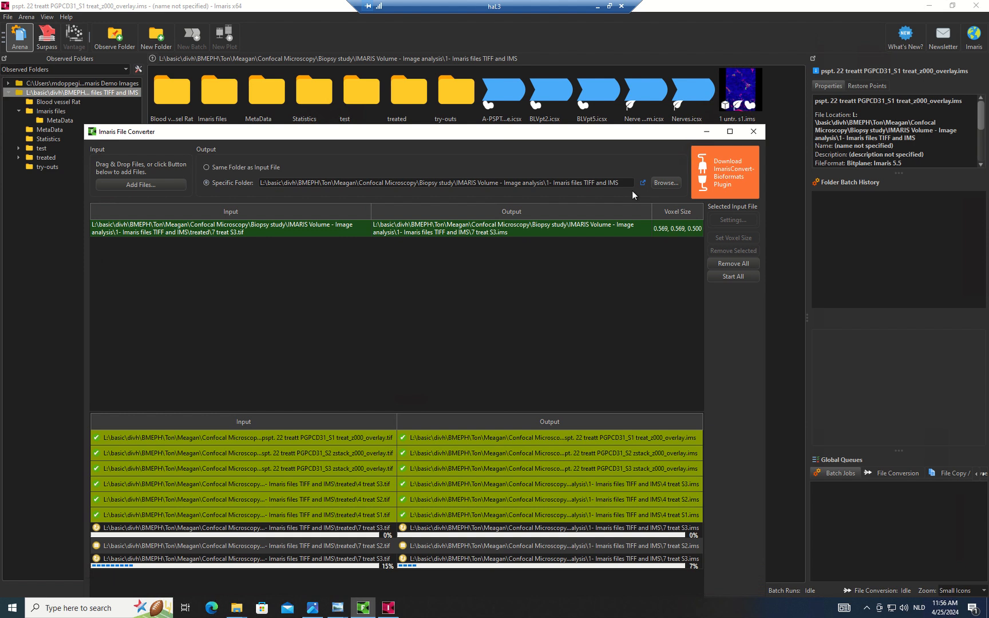
# Step: Open the pspt. 22 overlay .ims file from Arena in Surpass
pyautogui.click(706, 132)
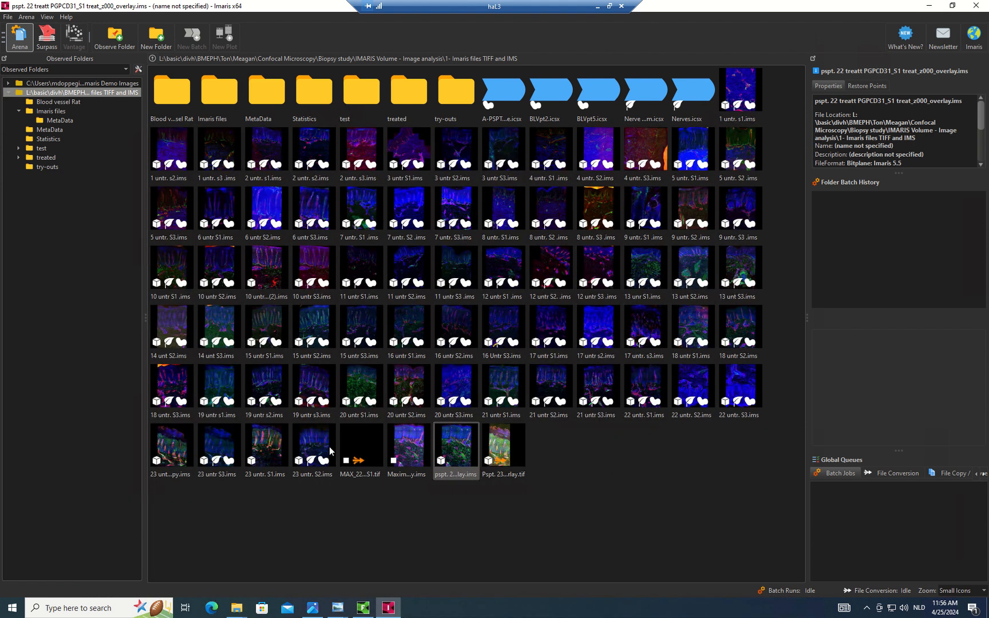
pyautogui.click(452, 436)
pyautogui.doubleClick(455, 443)
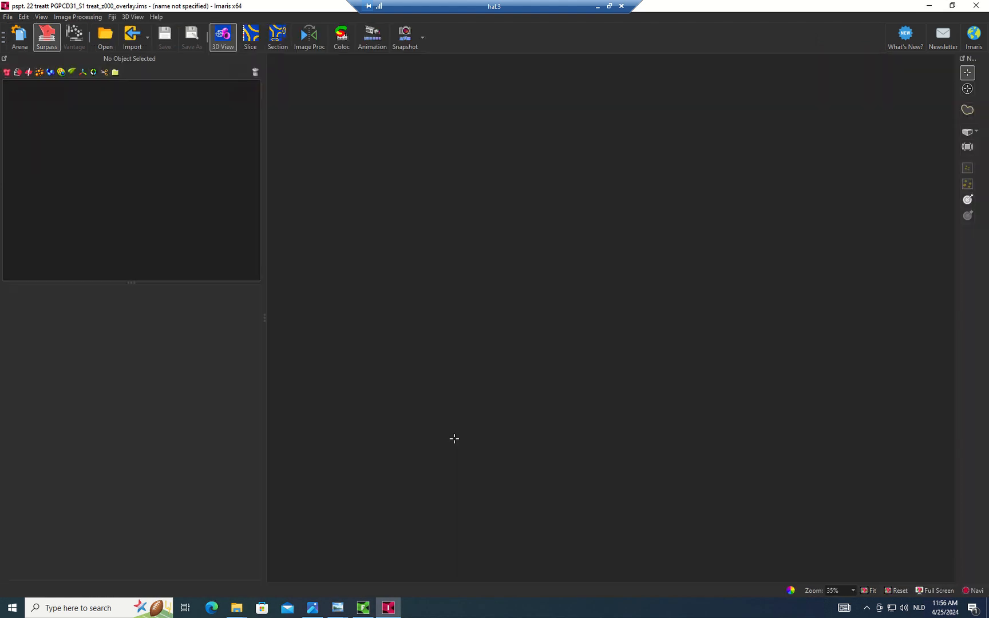